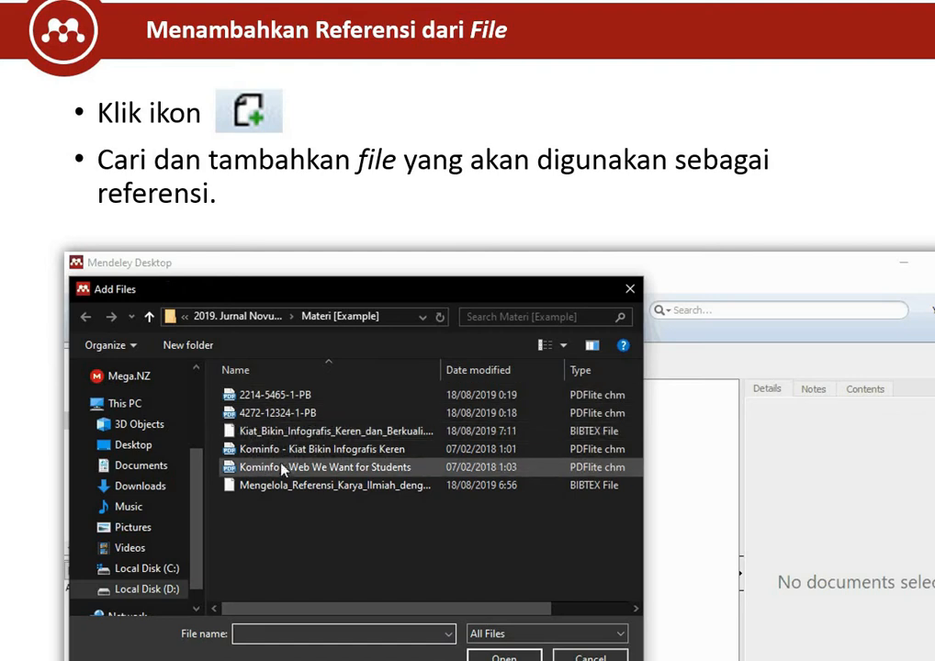
double_click(312, 450)
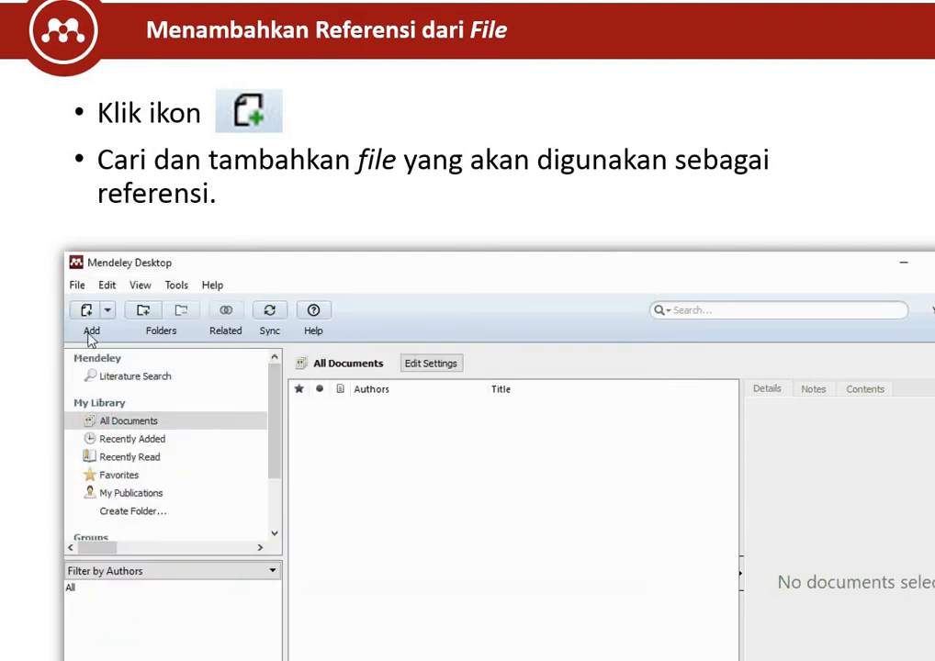
click(90, 317)
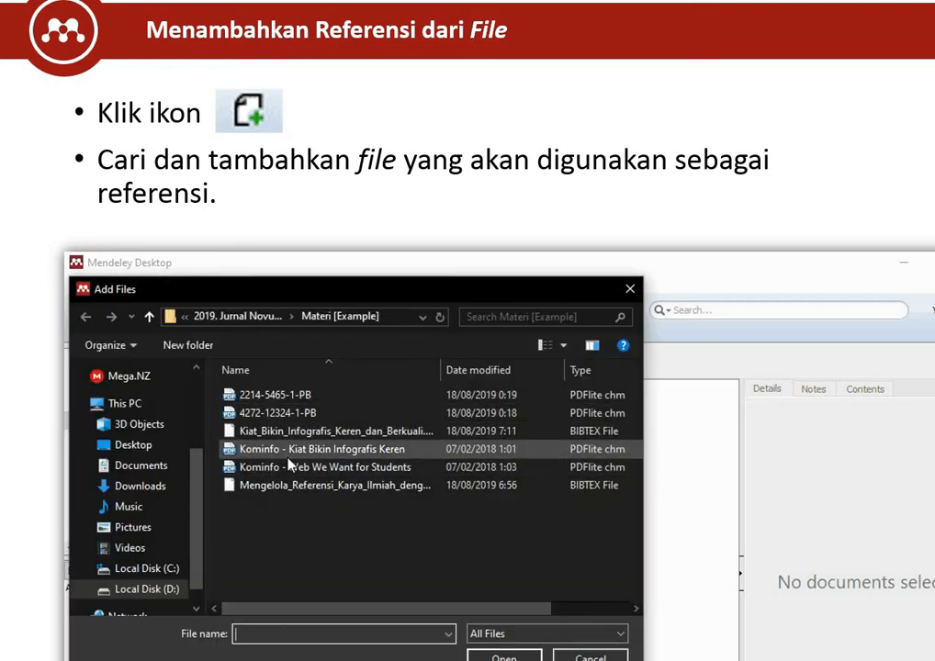
double_click(288, 452)
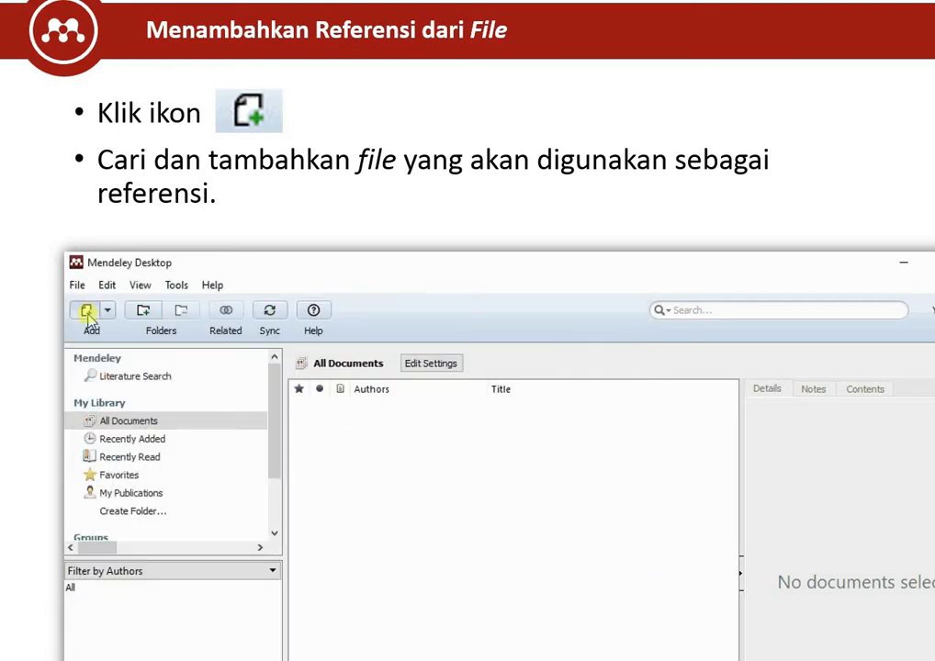
click(87, 312)
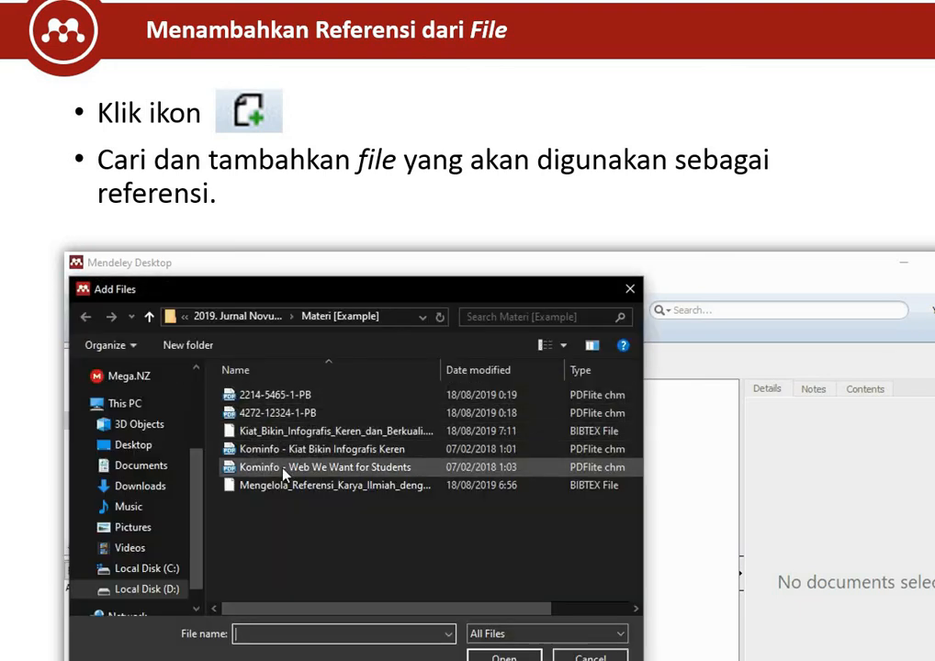
click(287, 453)
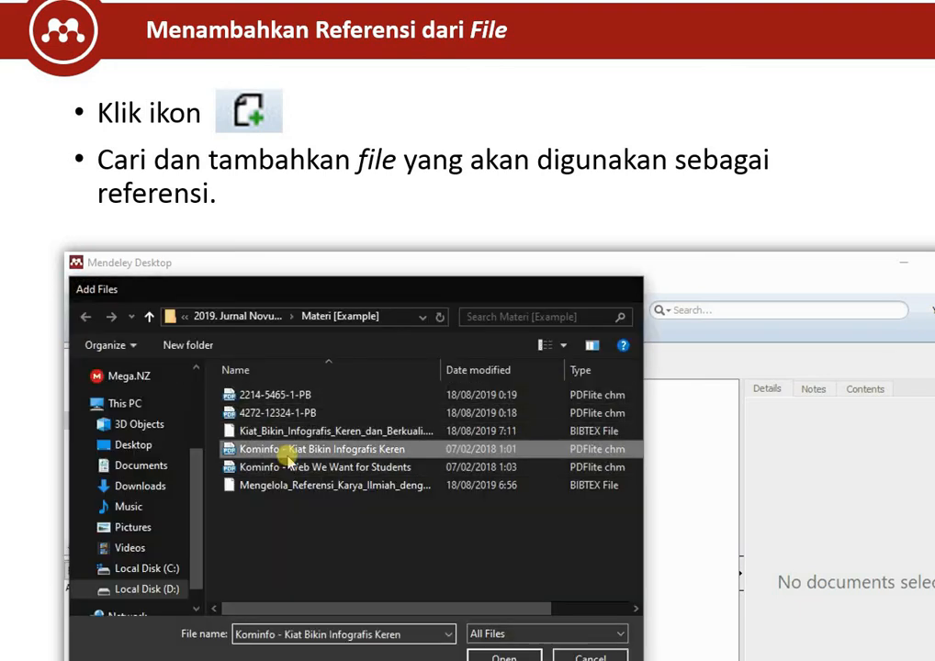
double_click(288, 457)
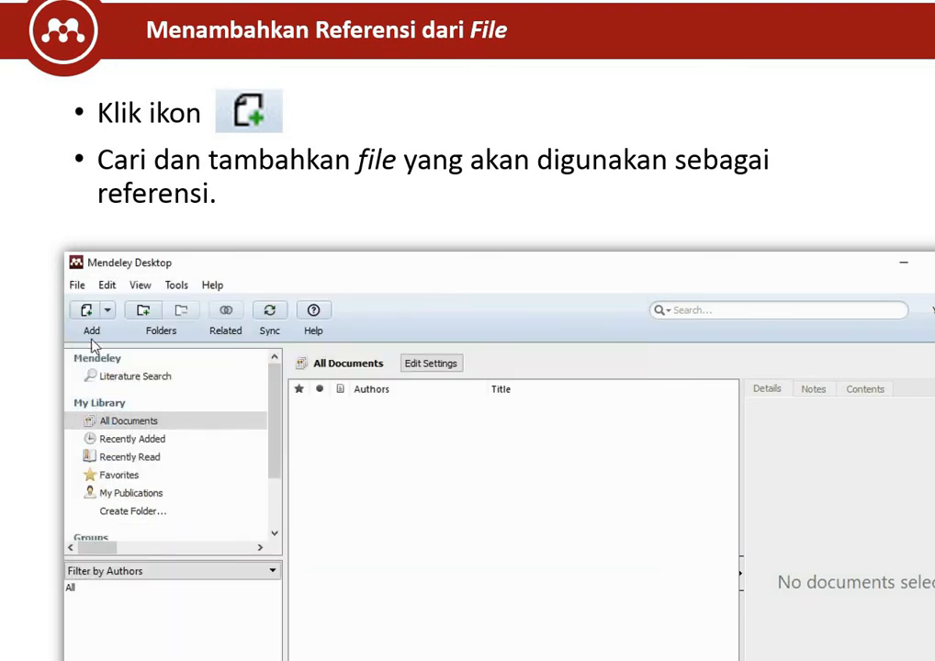
- Add the PDF file "Kominfo - Kiat Bikin Infografis Keren" to the library as a reference
click(88, 312)
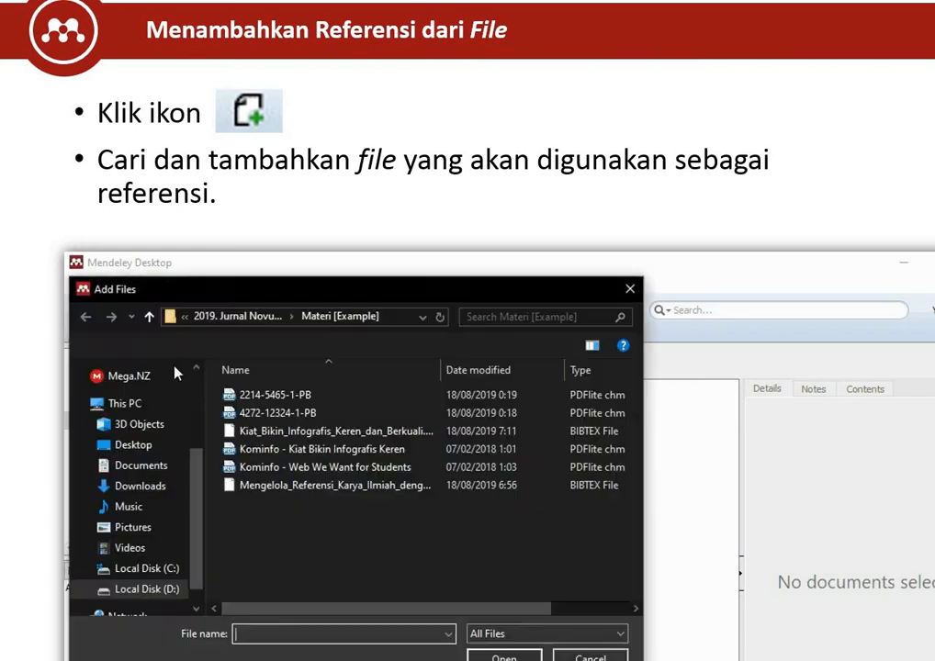
click(287, 452)
double_click(287, 455)
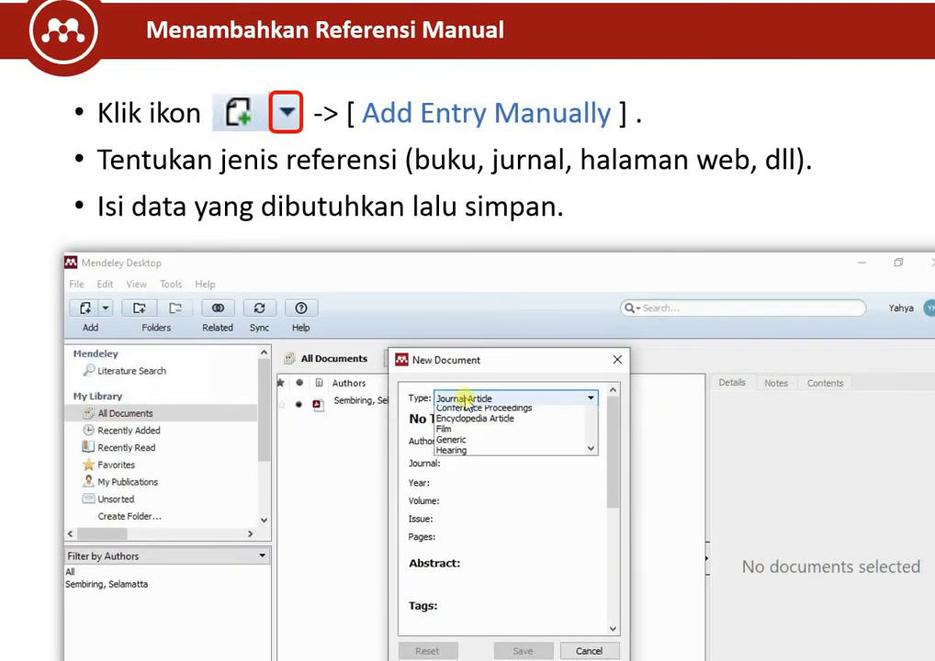
- Set the new document's type to Book and its title to "Belajar Visualisasi Data dengan Grafis dan Infografis Step-by-Step"
click(470, 413)
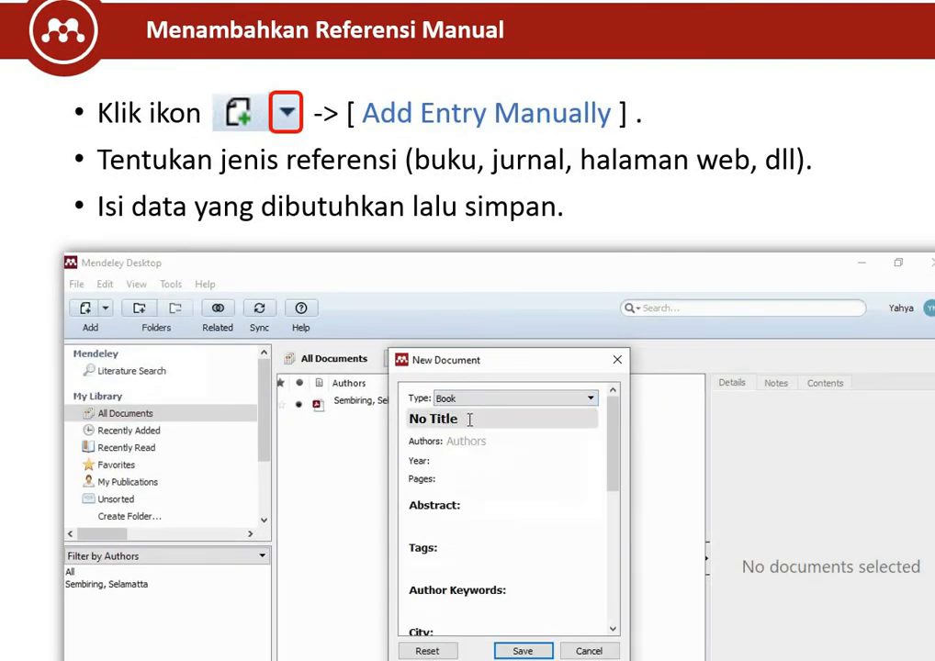
click(469, 419)
triple_click(470, 419)
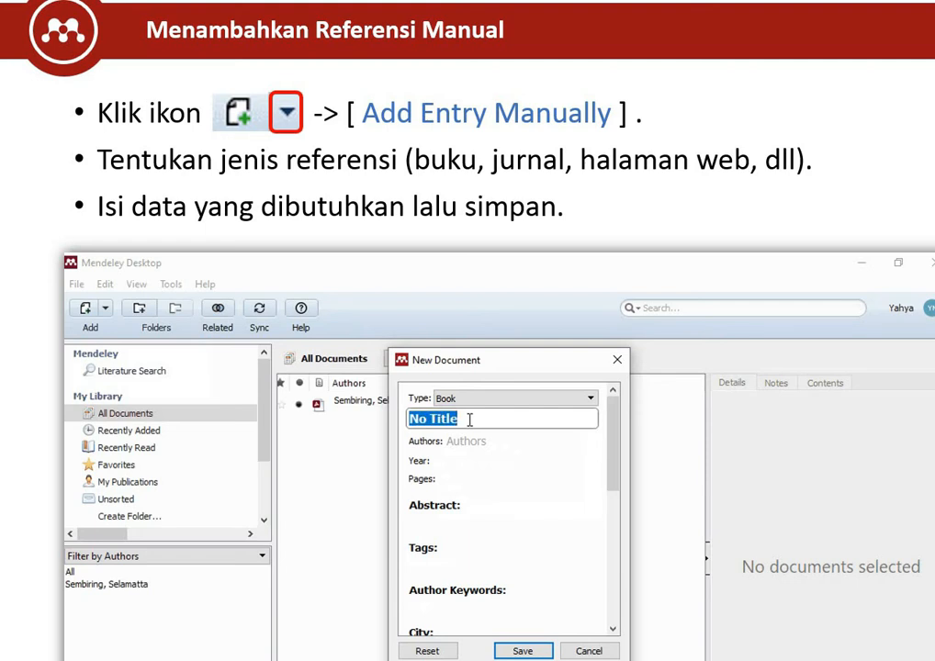
text(Belajar Visualisasi Data dengan Grafis dan Infografis Step-by-Step)
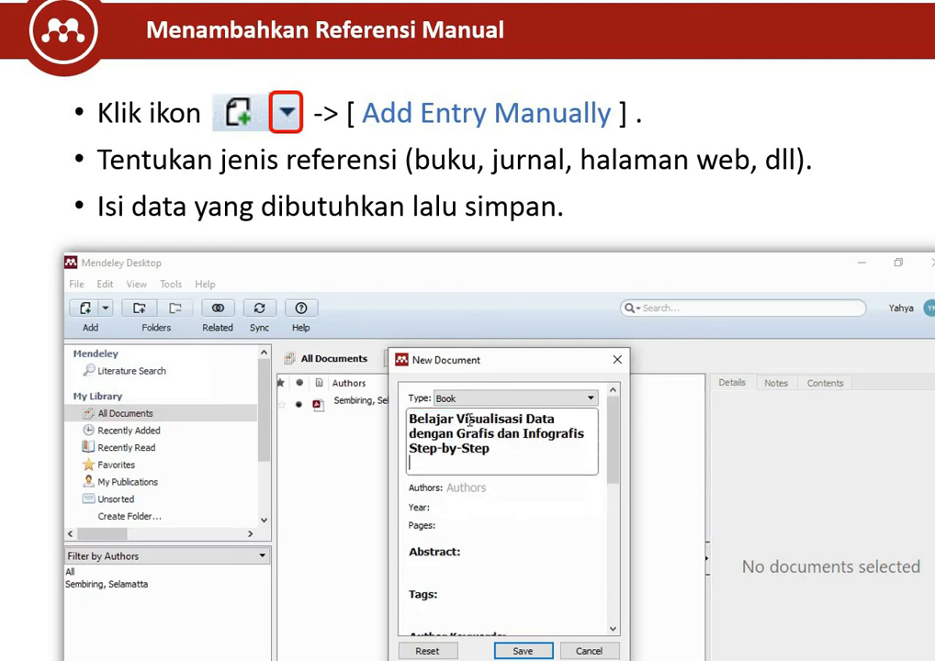
- Enter the author's full name and the year 2018 for the book entry
click(479, 488)
text(Christopher Lee)
key(Tab)
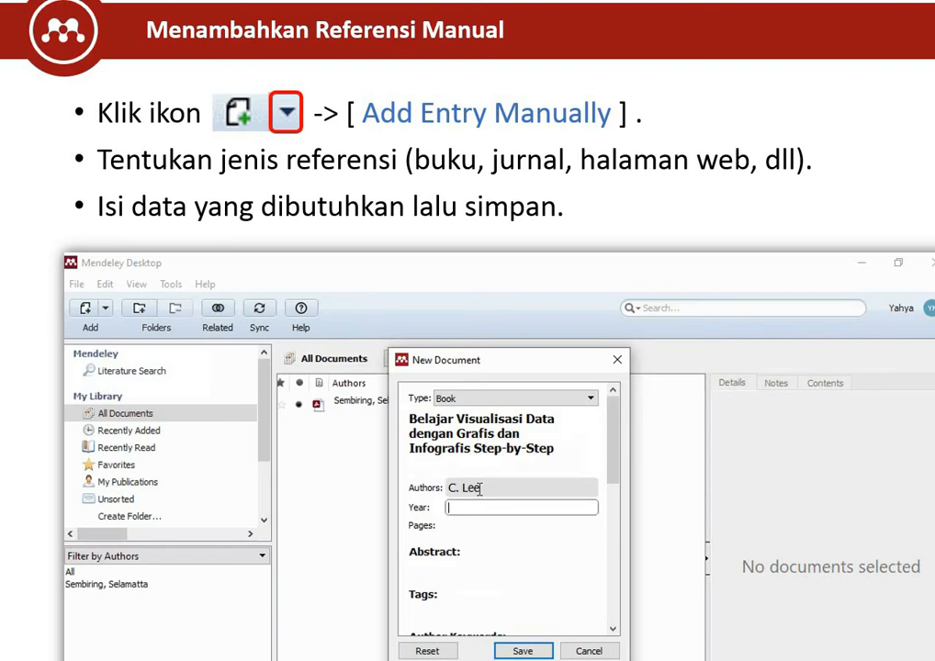
text(2018)
- Set the book's city to Jakarta and its publisher to Elex Media Komputindo
key(Tab)
key(Tab)
key(Tab)
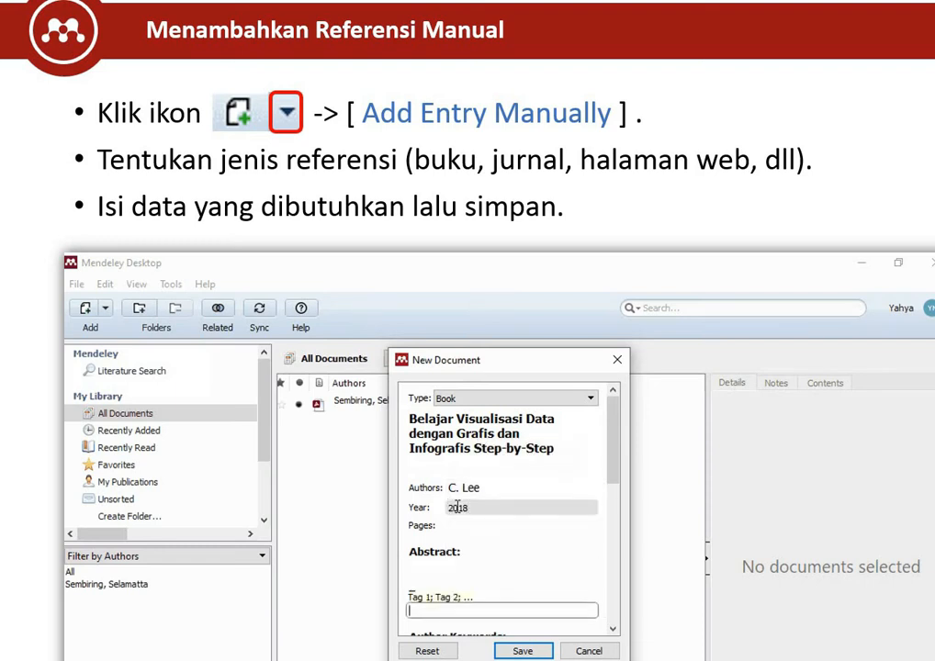
key(Tab)
key(Tab)
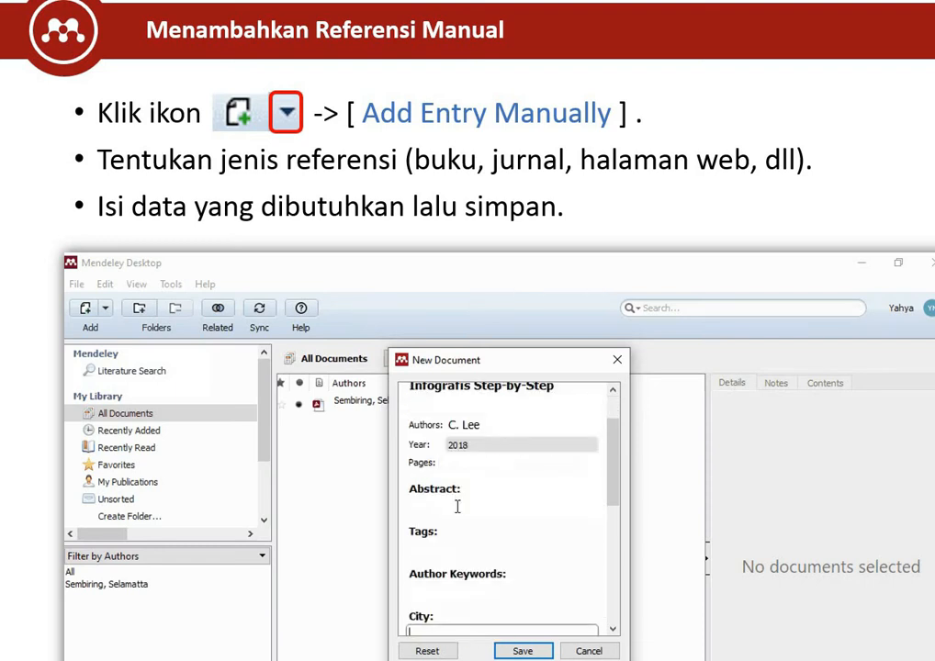
text(Jakarta)
key(Tab)
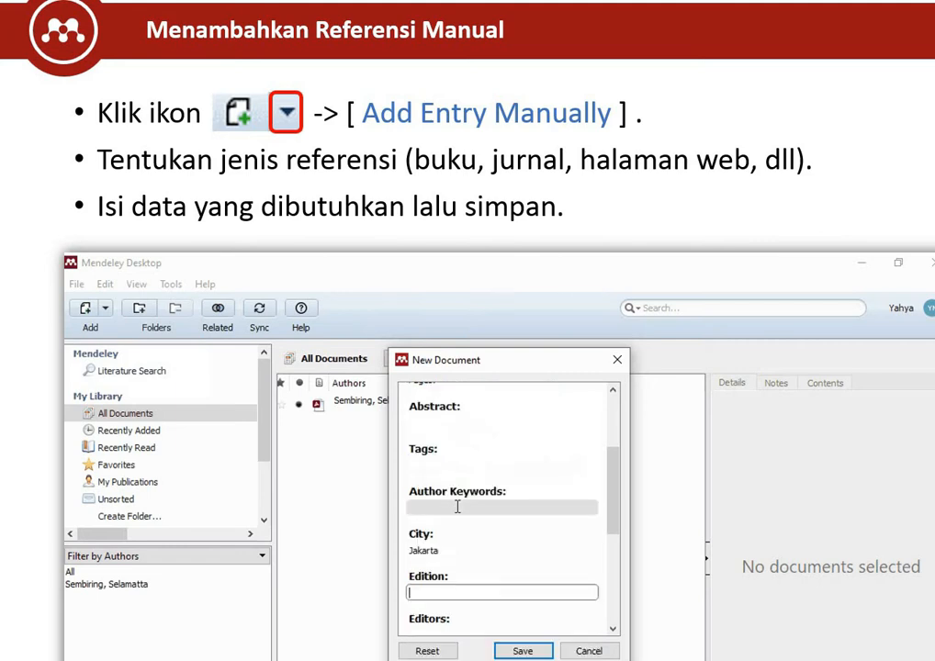
key(Tab)
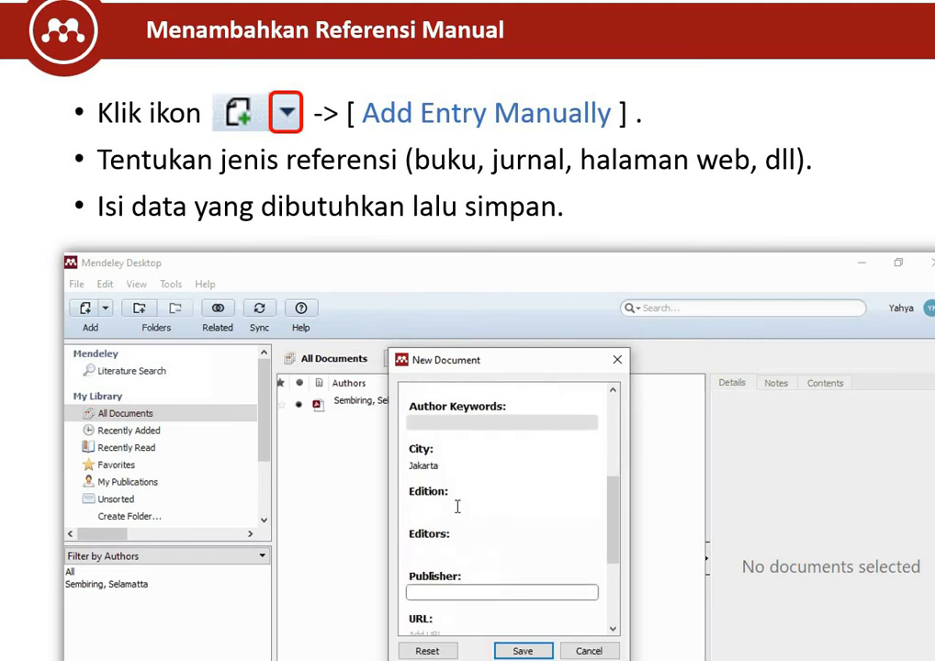
text(Elex Media Komputindo)
key(Tab)
key(Tab)
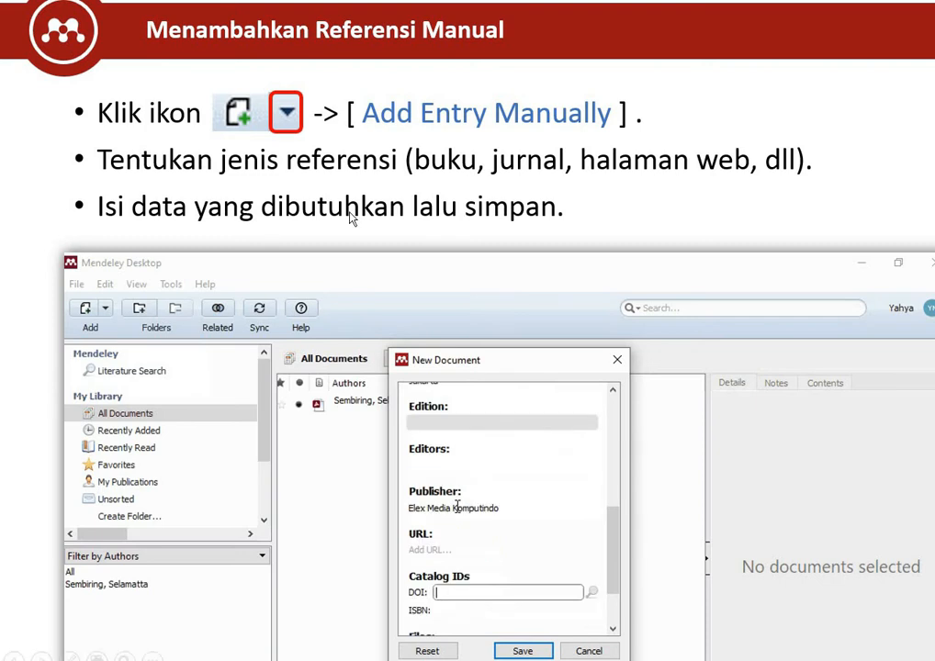
key(Tab)
text(9786020454313)
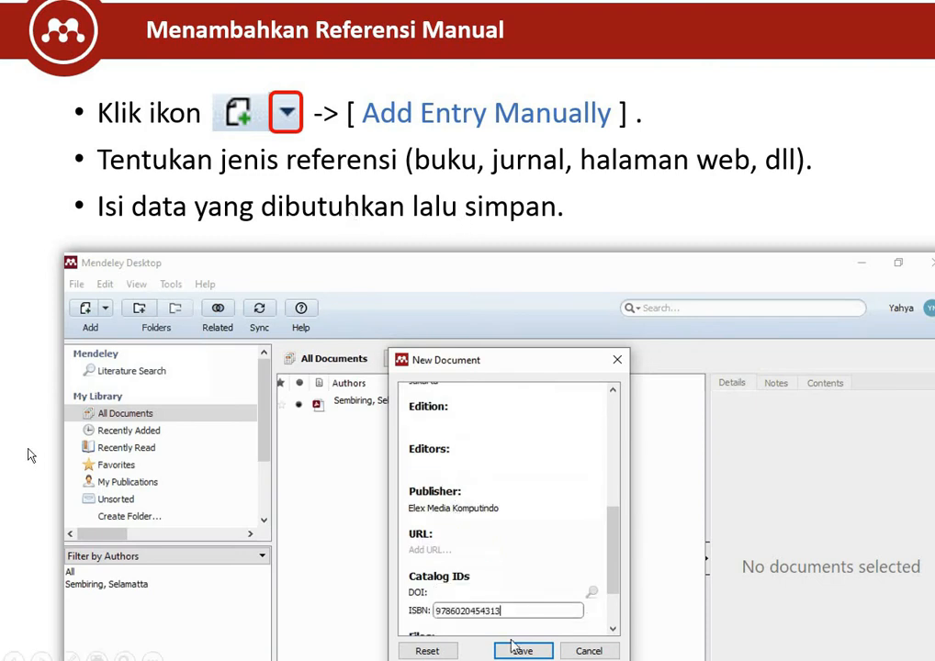
click(522, 651)
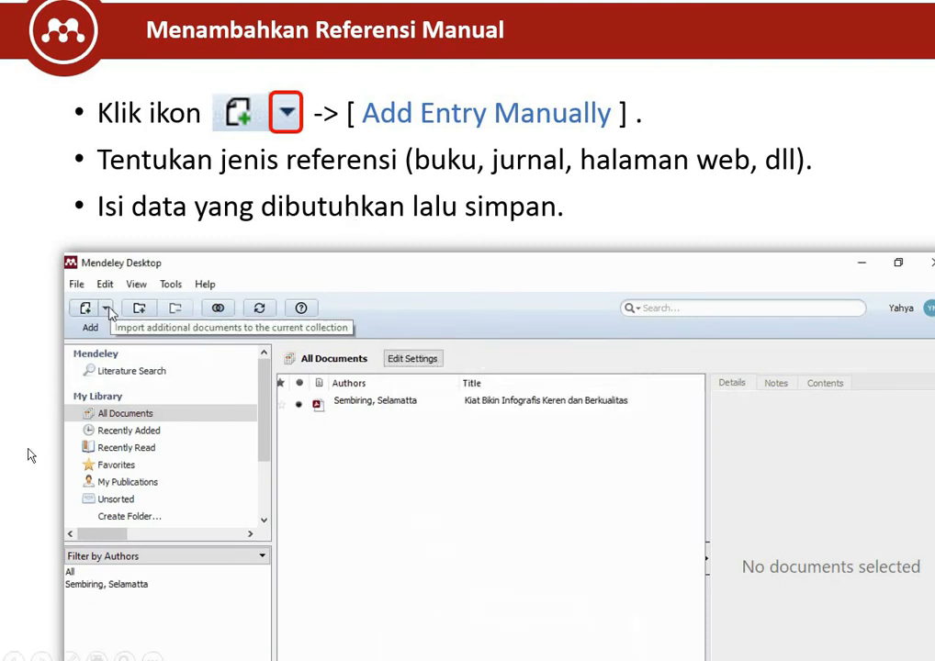
- Start a manual reference entry of type Book titled "Belajar Visualisasi Data dengan Grafis dan Infografis Step-by-Step"
click(105, 309)
click(124, 386)
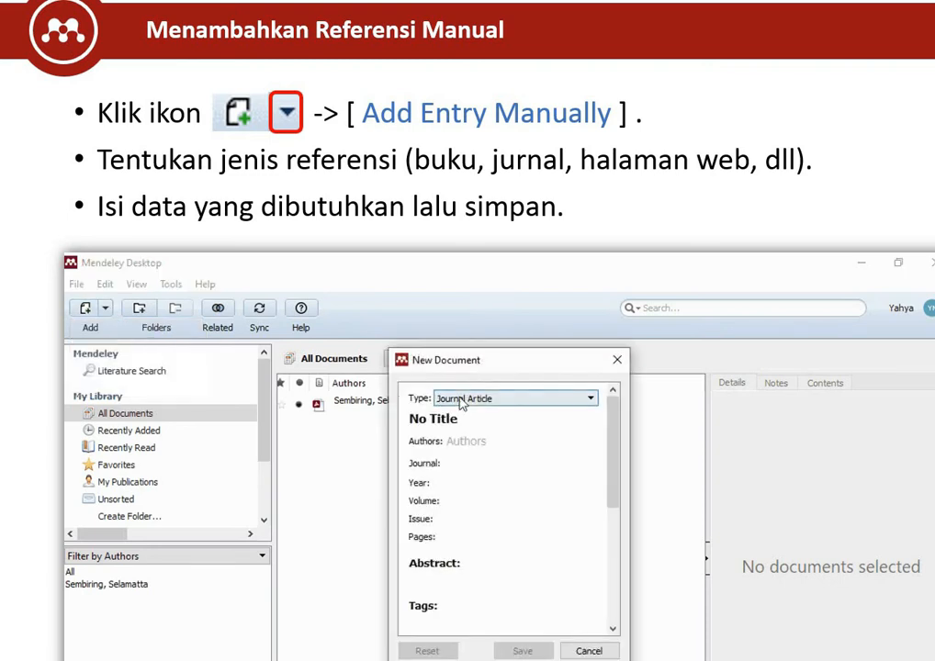
click(462, 400)
click(470, 413)
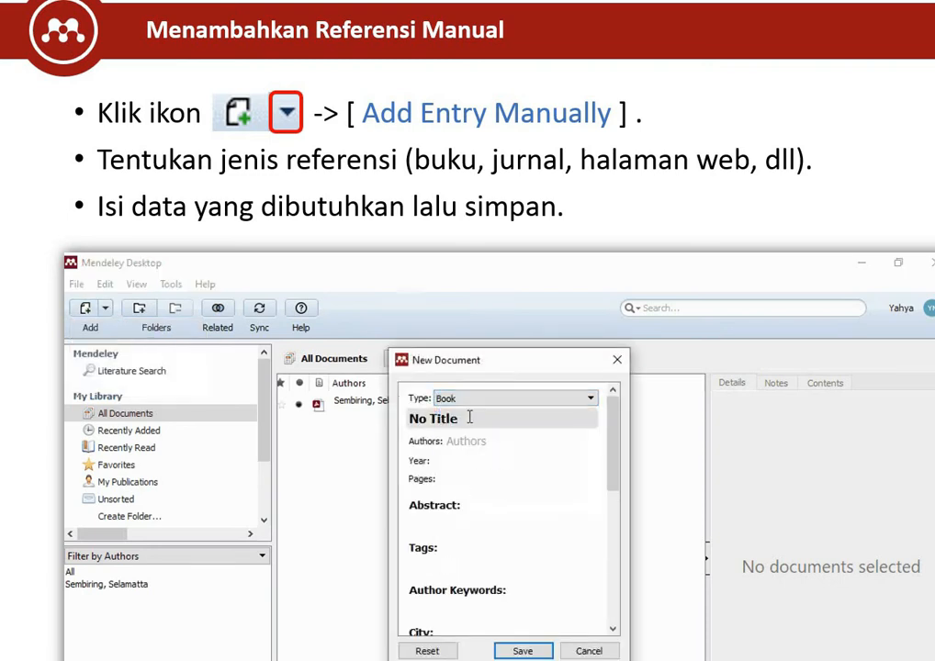
click(469, 420)
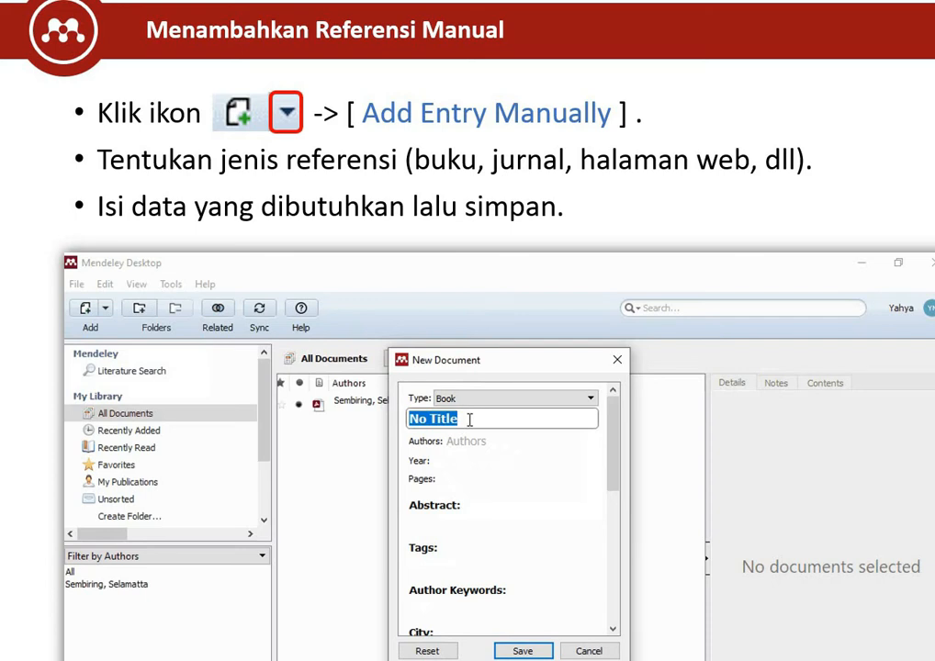
text(Belajar Visualisasi Data dengan Grafis dan Infografis Step-by-Step)
- Fill in the author's full name and the year 2018 for the new book reference
click(479, 489)
text(Christopher Lee)
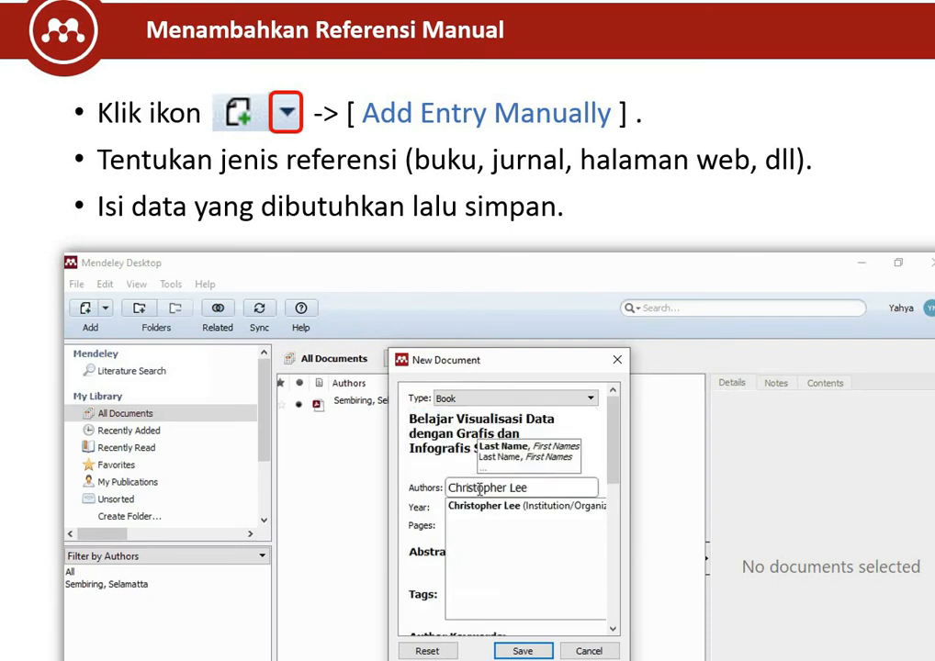
key(Tab)
text(2018)
- Fill in Jakarta as the city and Elex Media Komputindo as the publisher of the book reference
key(Tab)
key(Tab)
key(Tab)
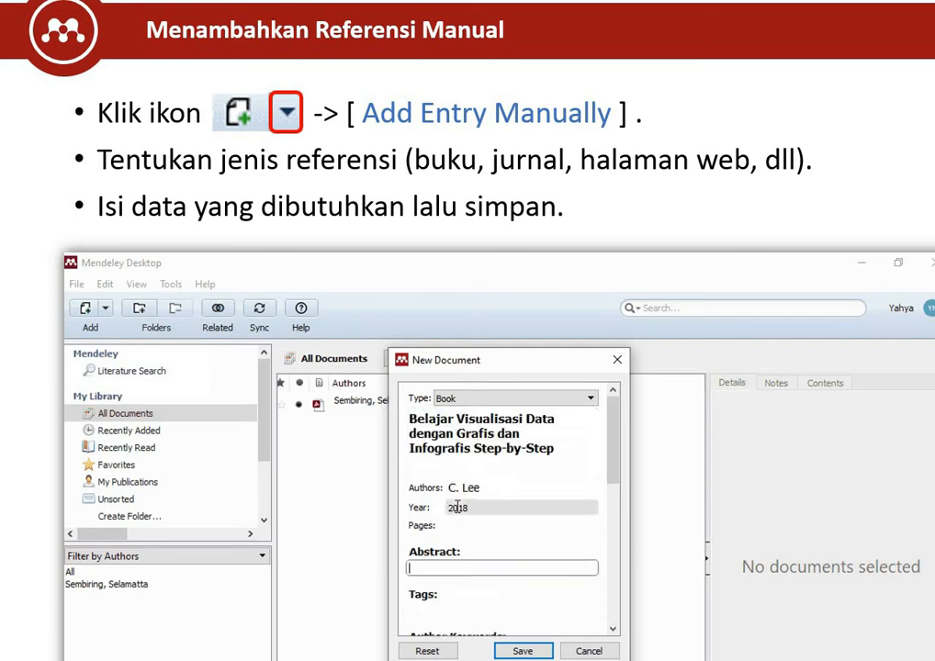
key(Tab)
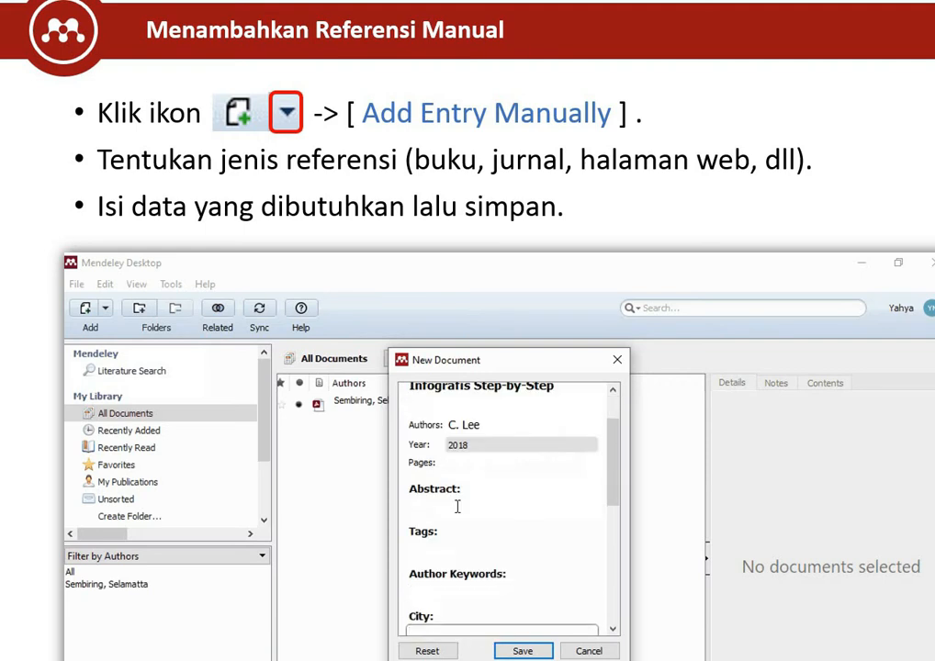
text(Jakart)
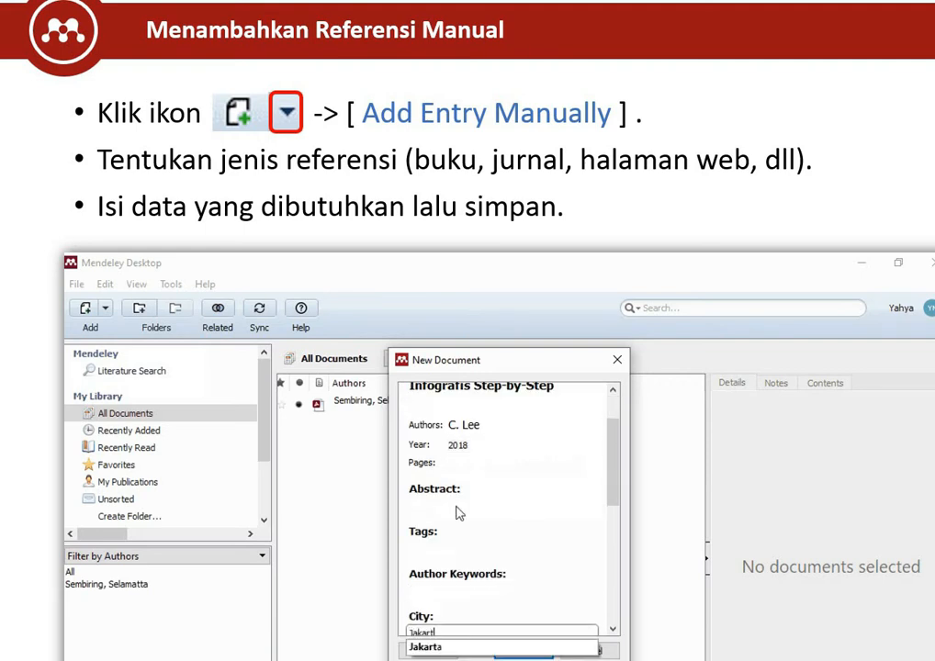
text(a)
key(Tab)
key(Tab)
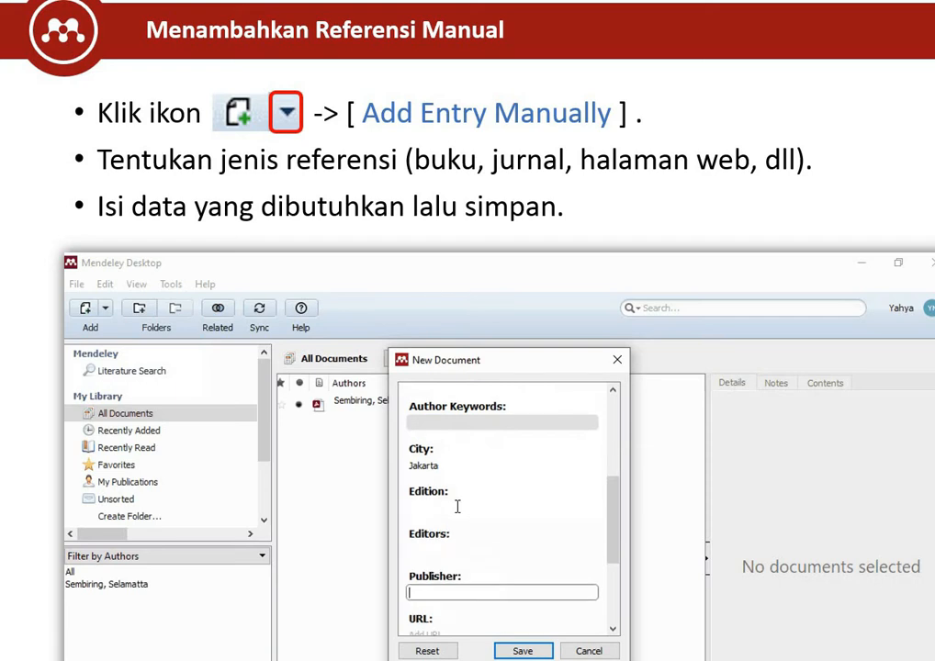
text(Elex Media Komputindo)
key(Tab)
key(Tab)
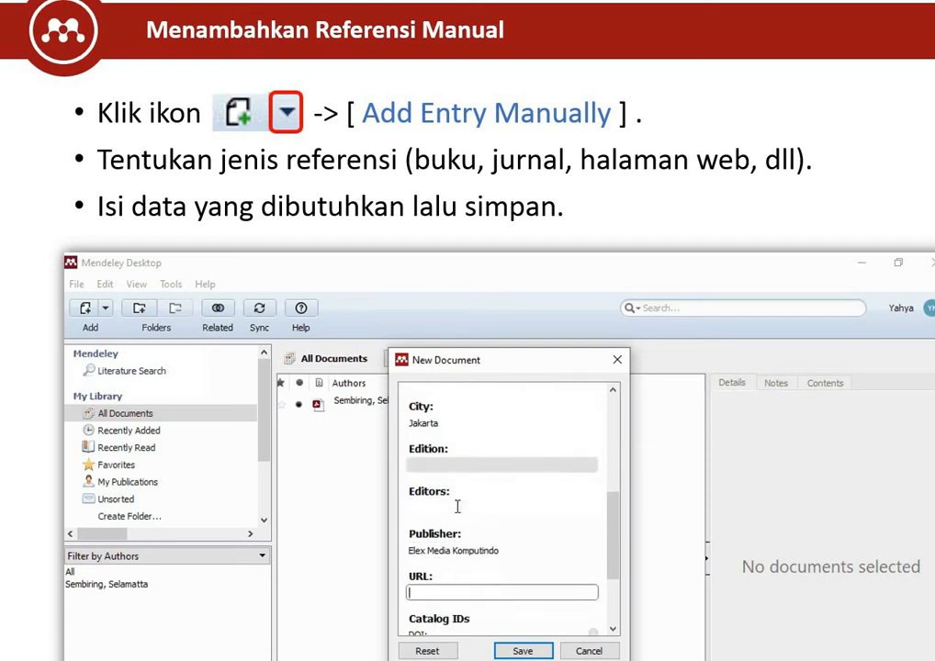
key(Tab)
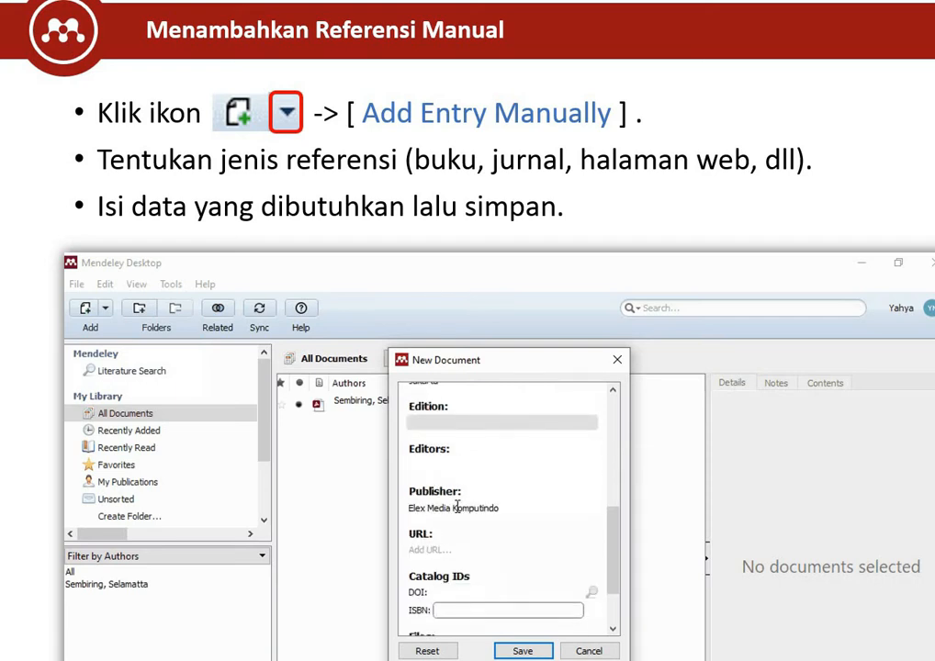
key(ctrl+v)
click(521, 651)
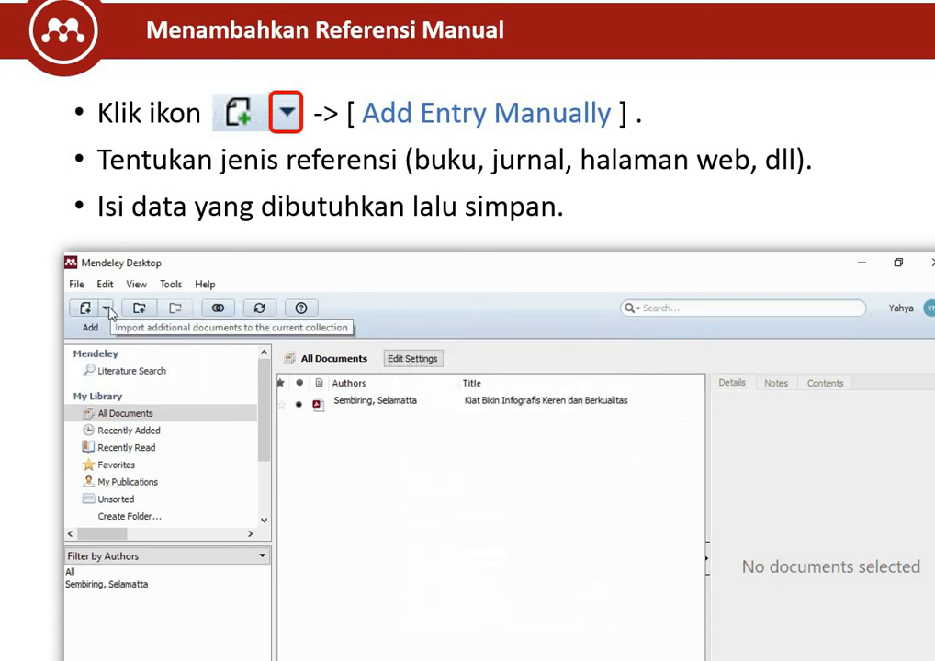
click(105, 308)
click(126, 386)
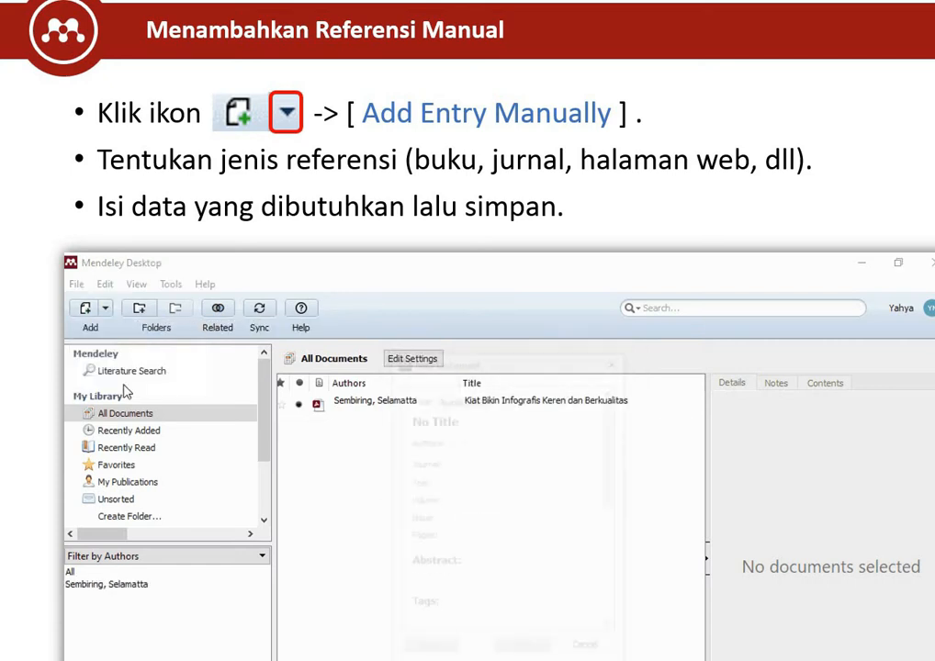
click(464, 399)
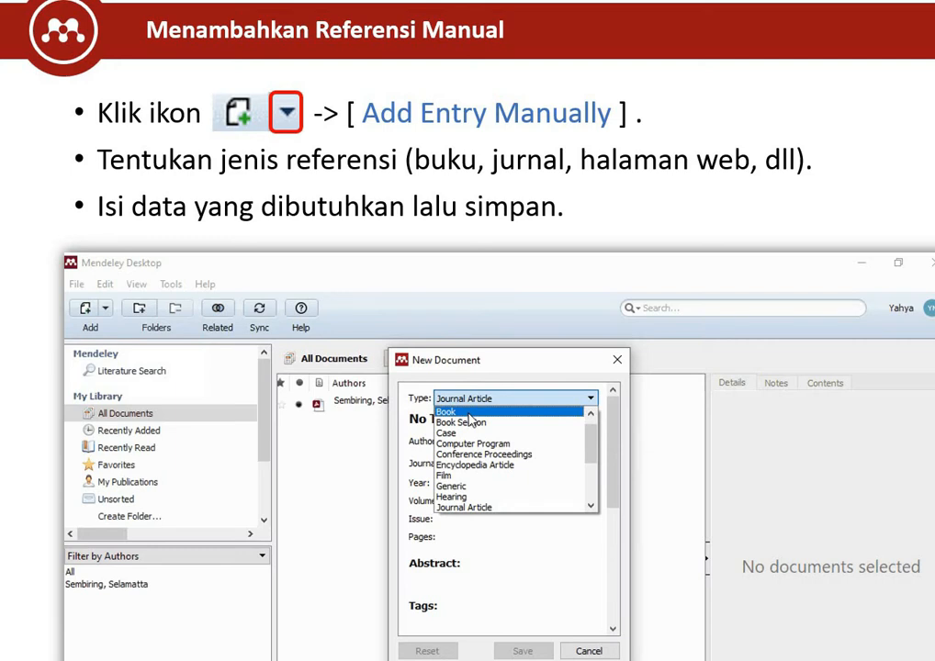
click(469, 413)
click(470, 418)
key(ctrl+a)
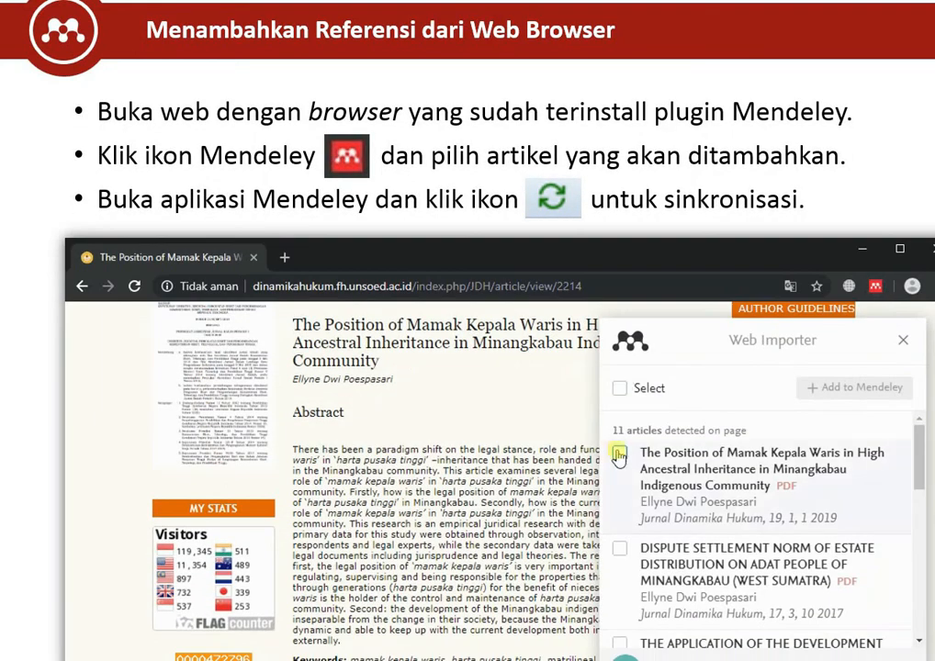
- Import the article "The Position of Mamak Kepala Waris in High Ancestral Inheritance in Minangkabau Indigenous Community" from the web page into Mendeley
click(619, 454)
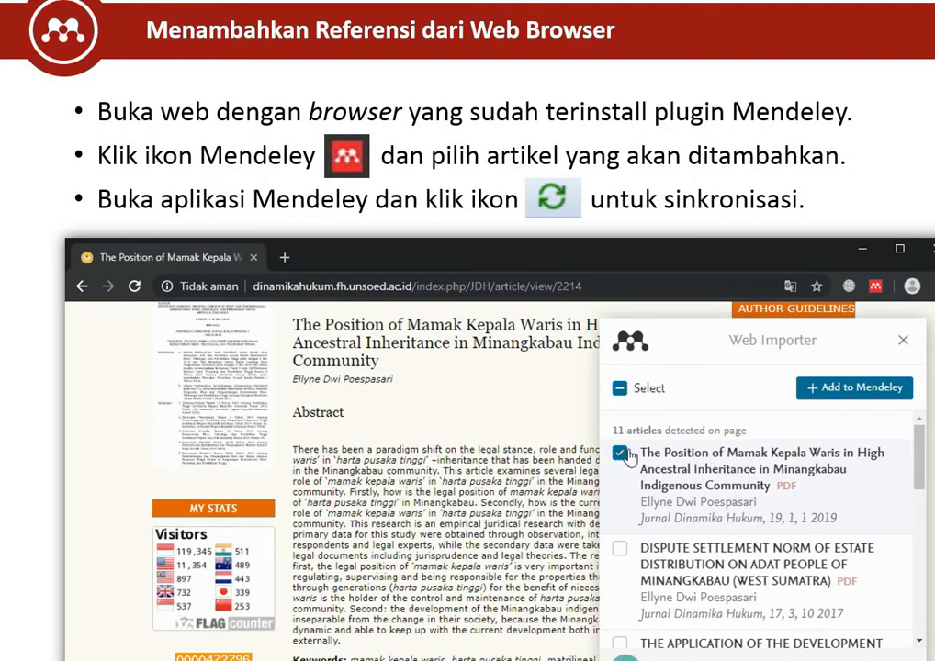
click(827, 391)
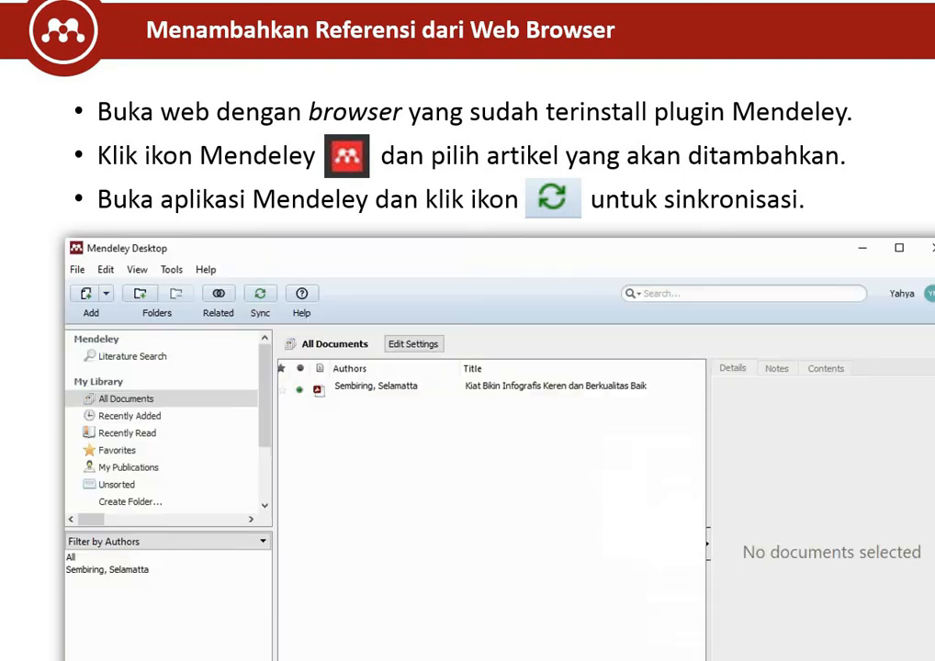
- Add the article on the position of Mamak Kepala Waris from the journal page with the Web Importer and synchronize the Mendeley Desktop library
click(261, 298)
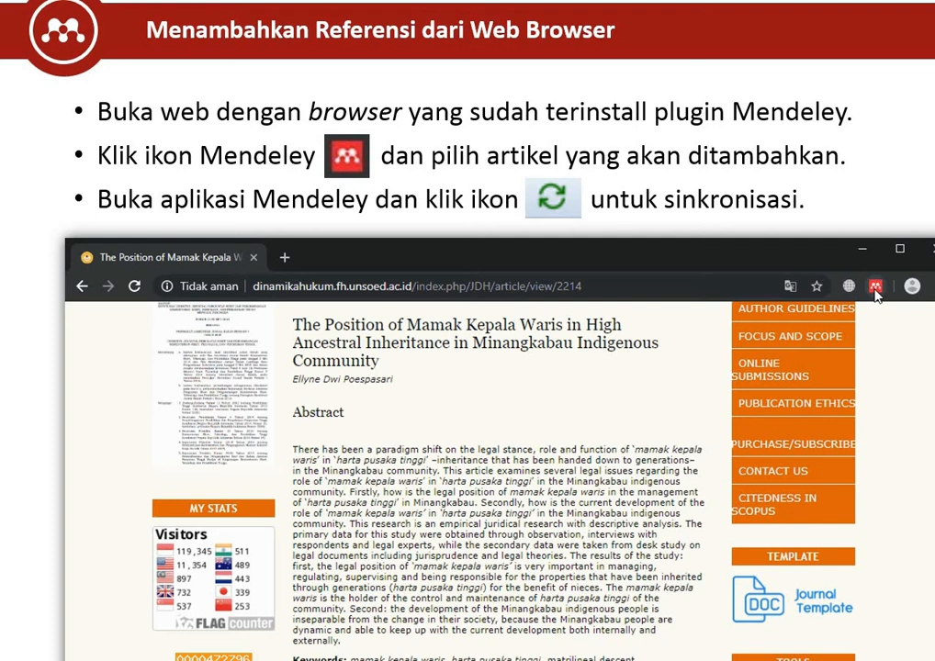
click(876, 288)
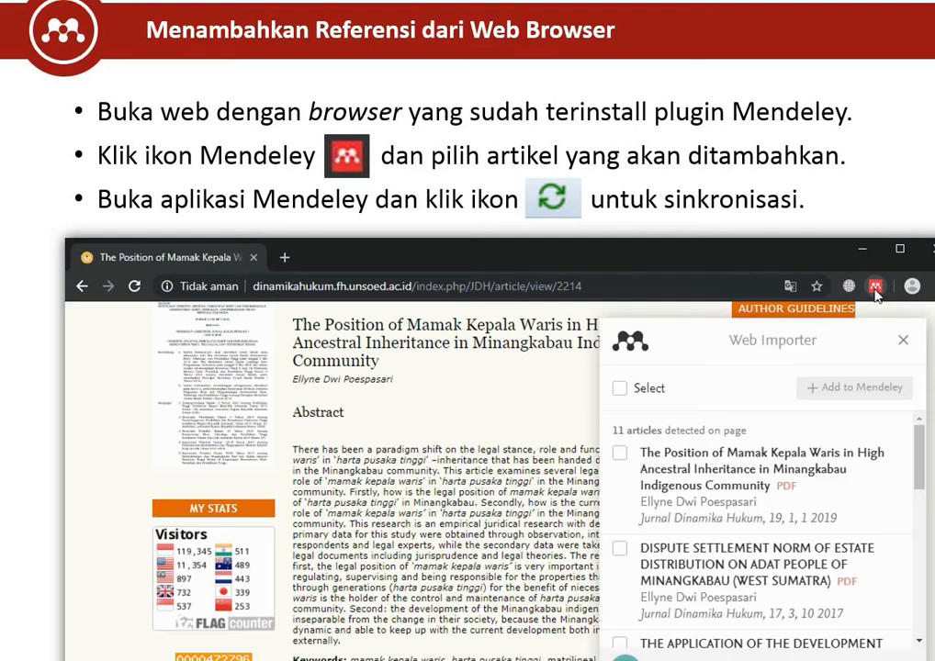
click(619, 455)
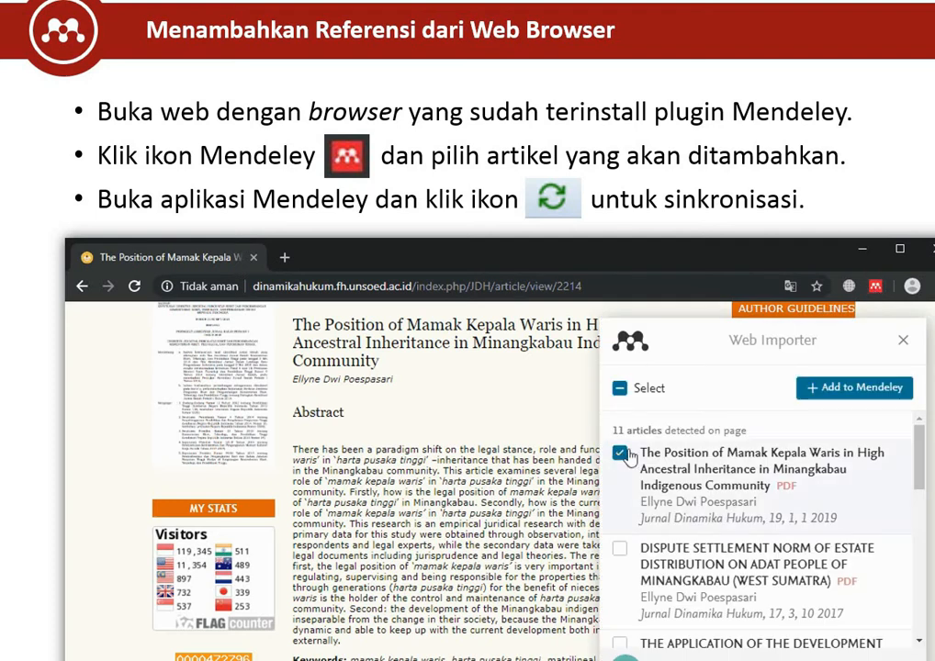
click(827, 392)
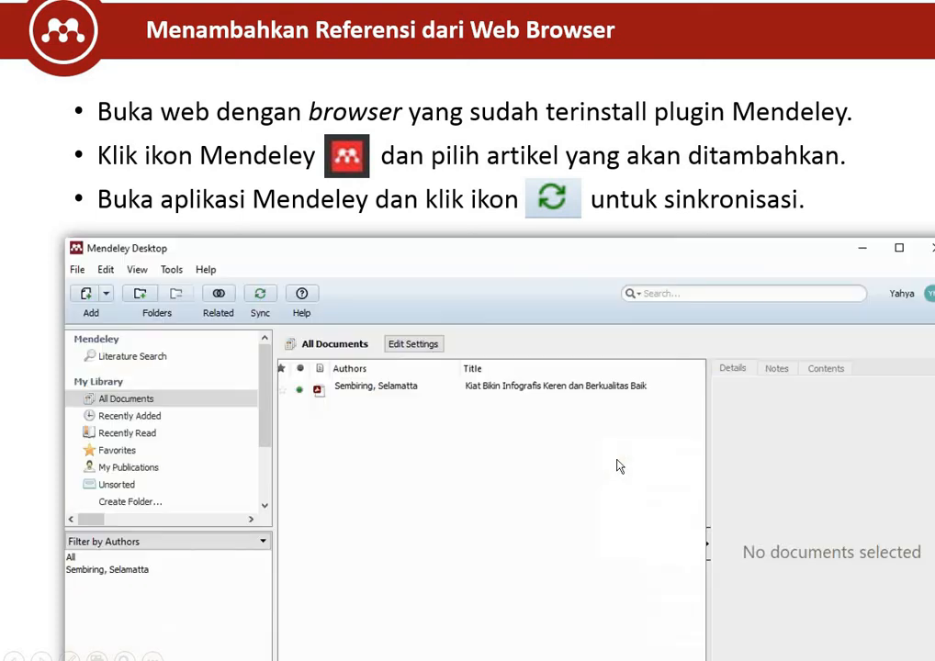
click(261, 299)
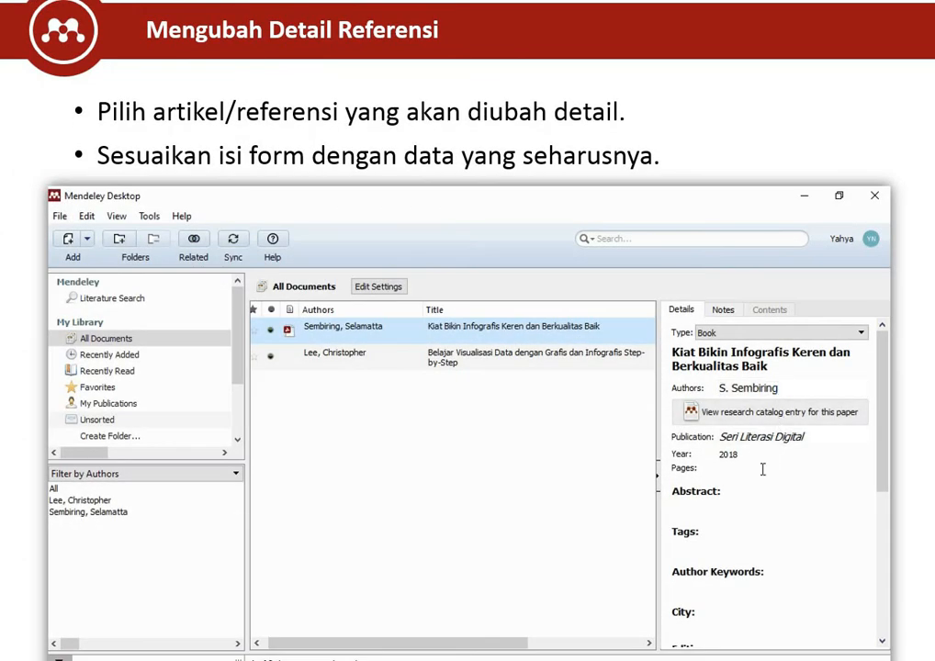
scroll(762, 469, down, 3)
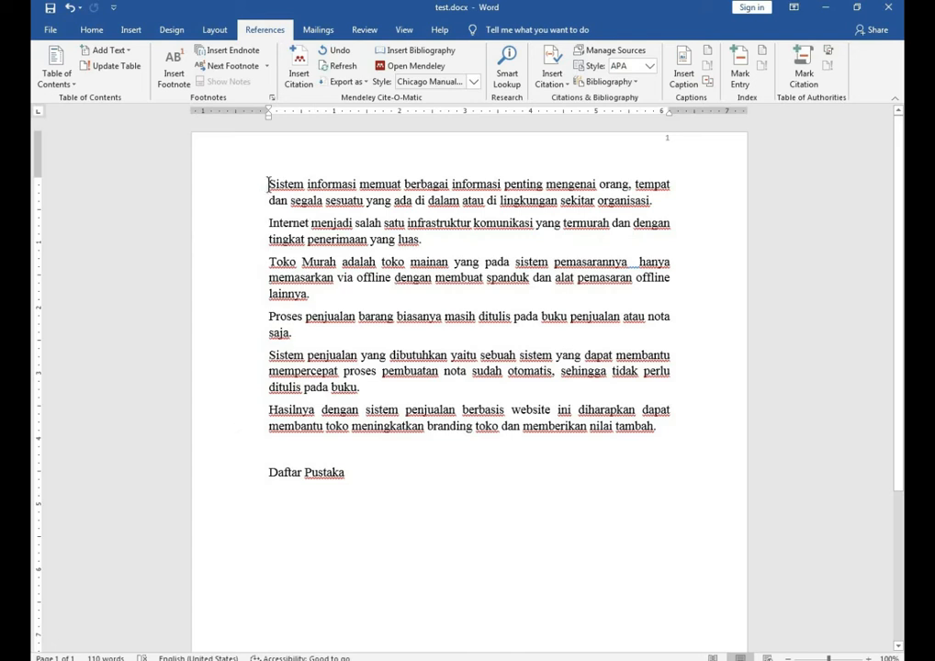
- In Word, copy "Sistem informasi" from the first paragraph of test.docx and start a Mendeley citation before that paragraph's final period, going to Mendeley to choose it
drag(290, 185, 351, 191)
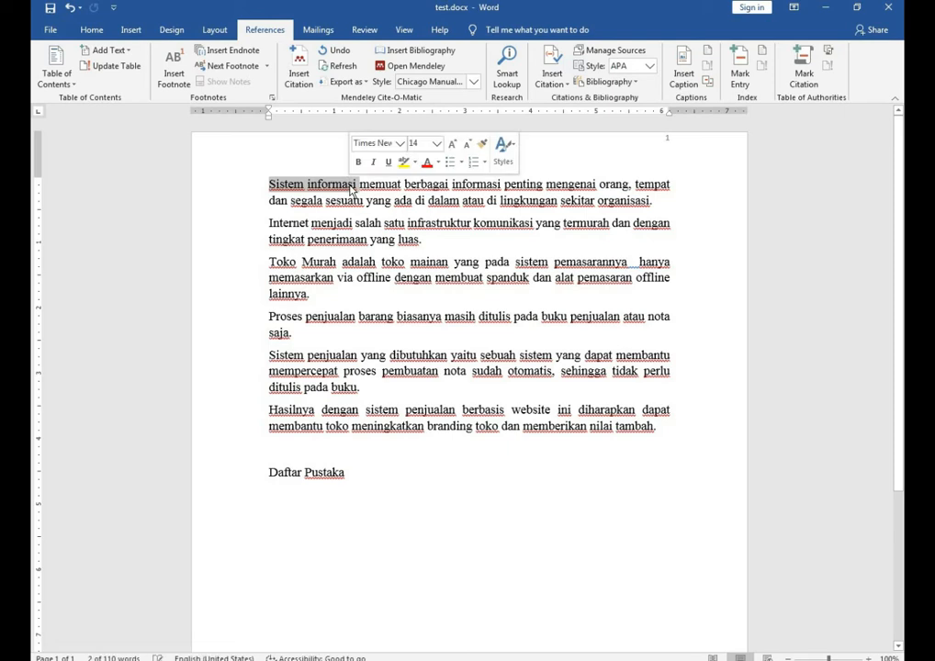
right_click(353, 192)
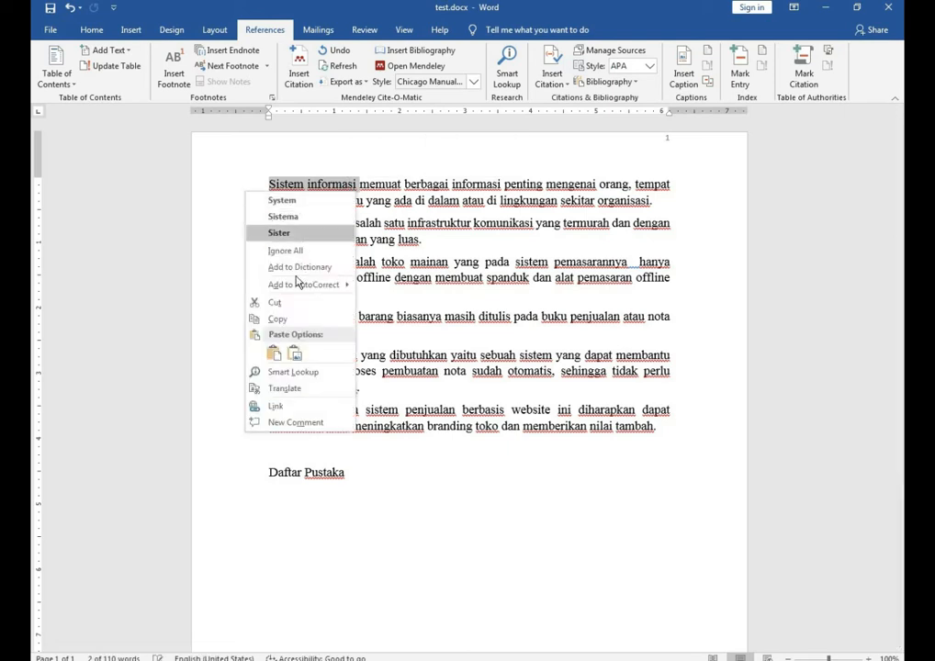
click(298, 320)
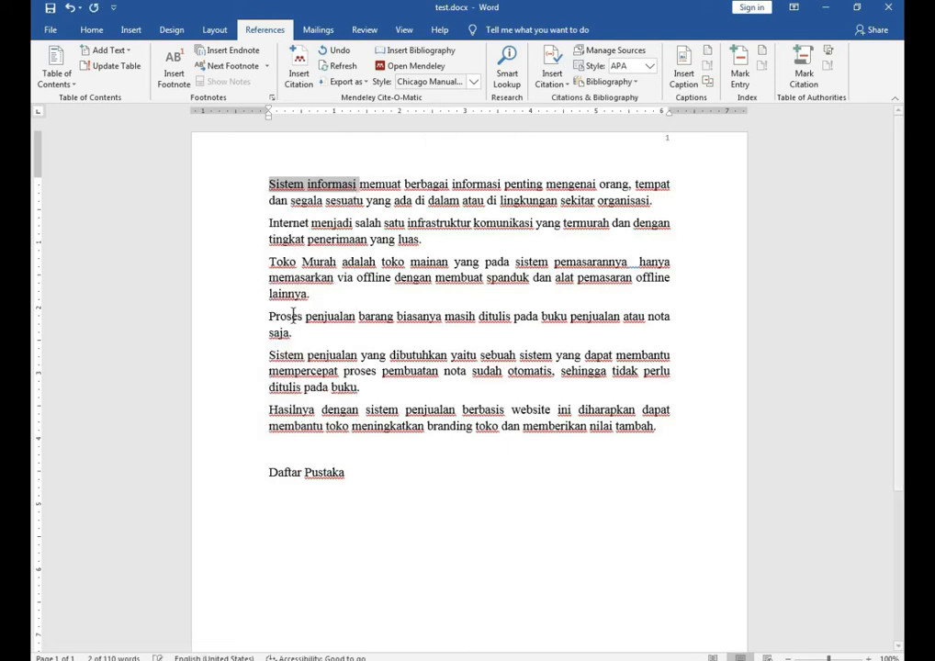
click(649, 200)
click(299, 70)
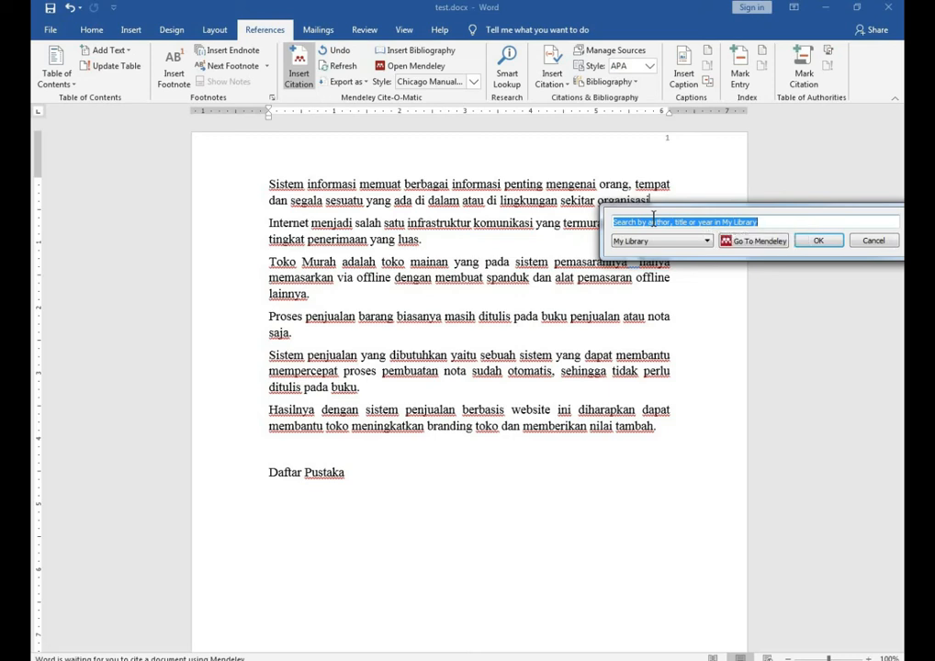
click(756, 244)
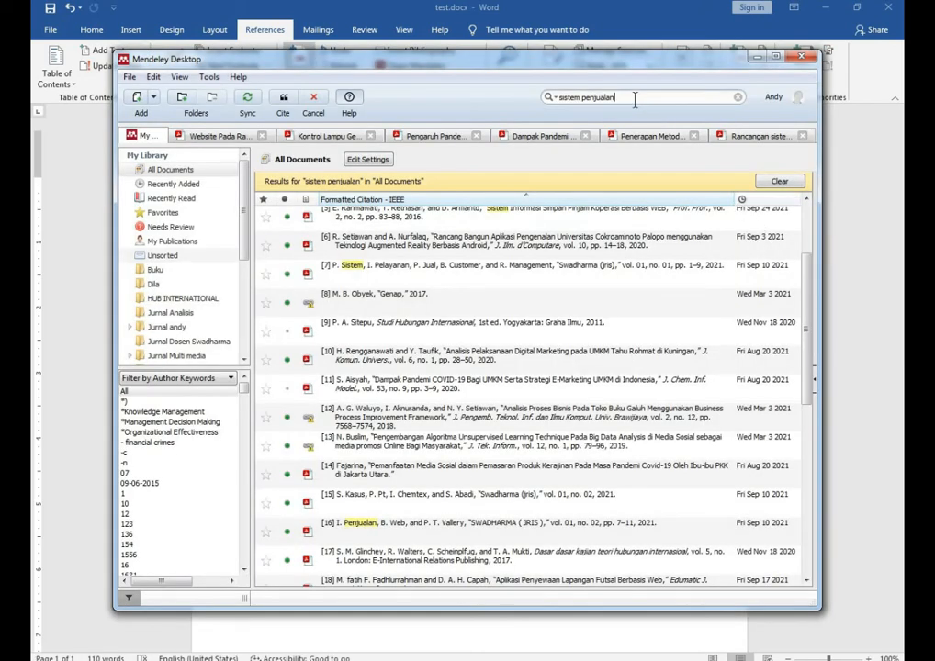
- Replace the library search text with the copied phrase "Sistem informasi"
key(BackSpace)
key(BackSpace)
key(BackSpace)
key(BackSpace)
key(BackSpace)
key(BackSpace)
key(BackSpace)
key(BackSpace)
key(BackSpace)
key(BackSpace)
key(BackSpace)
key(BackSpace)
key(BackSpace)
key(BackSpace)
key(BackSpace)
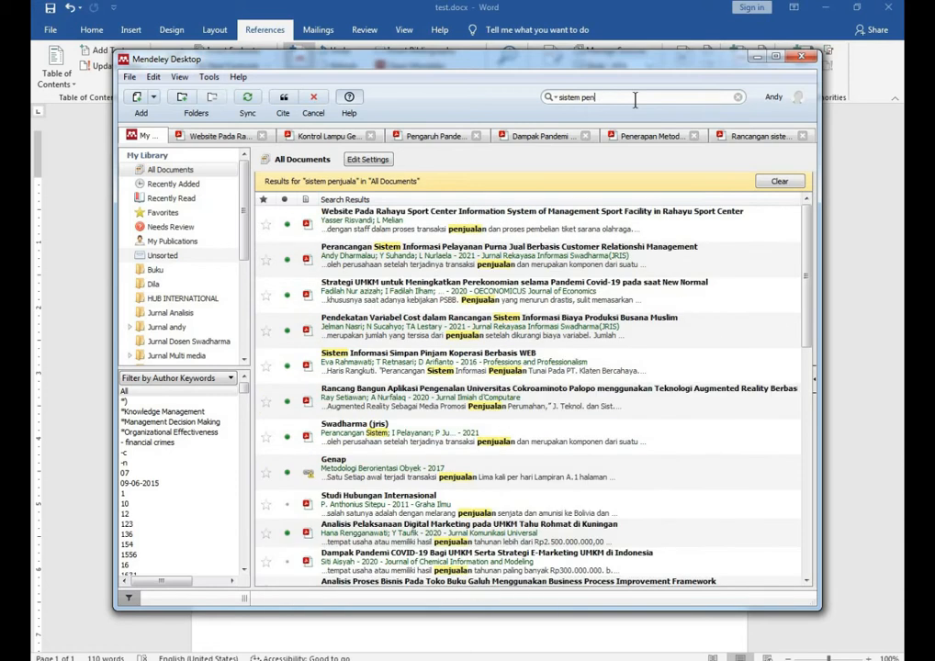
key(BackSpace)
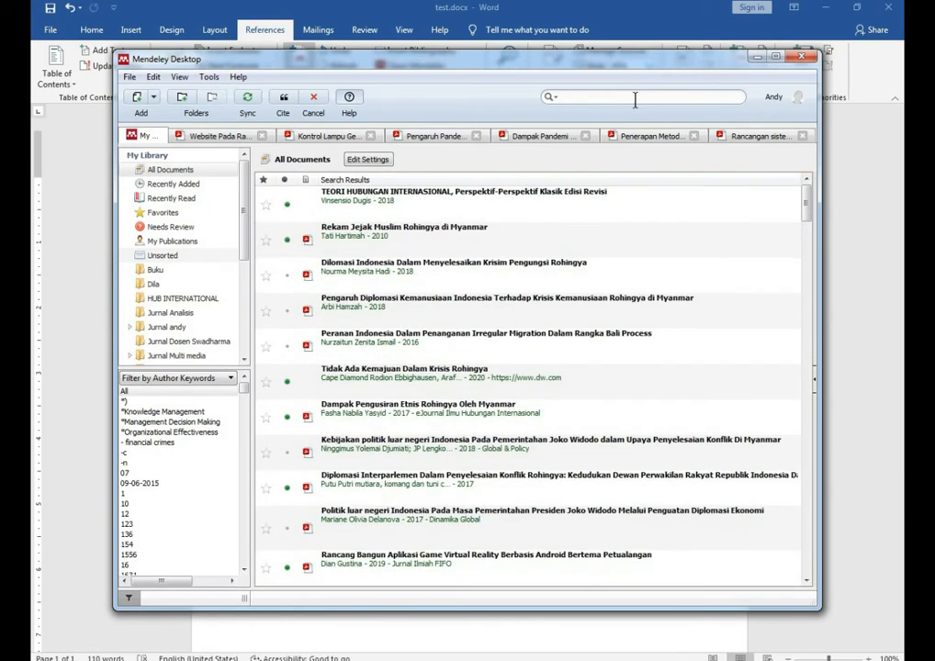
key(ctrl+v)
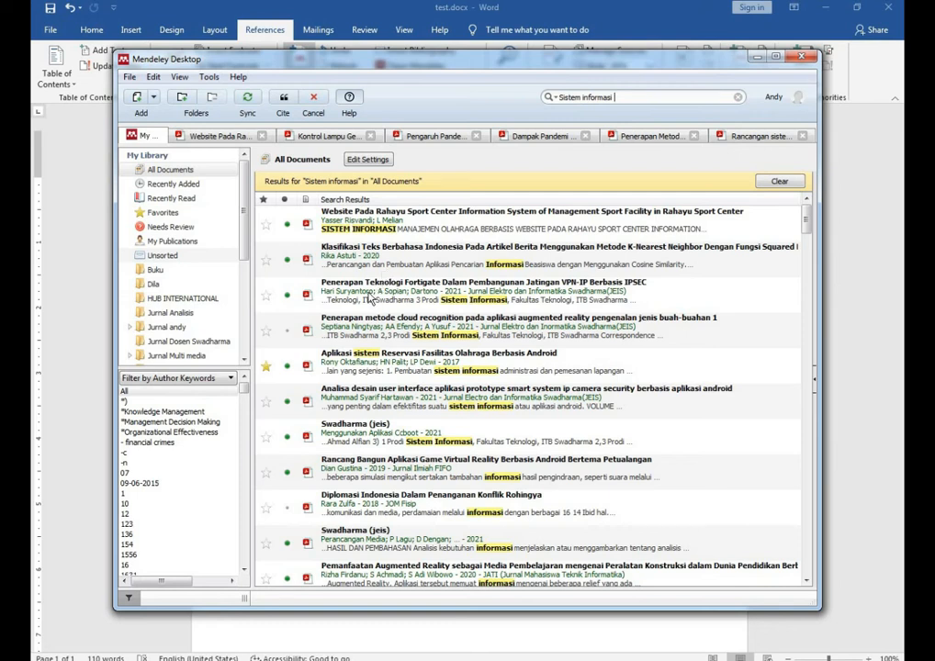
- Look through the article "Aplikasi sistem Reservasi Fasilitas Olahraga Berbasis Android" and cite it at the end of the first paragraph
click(373, 364)
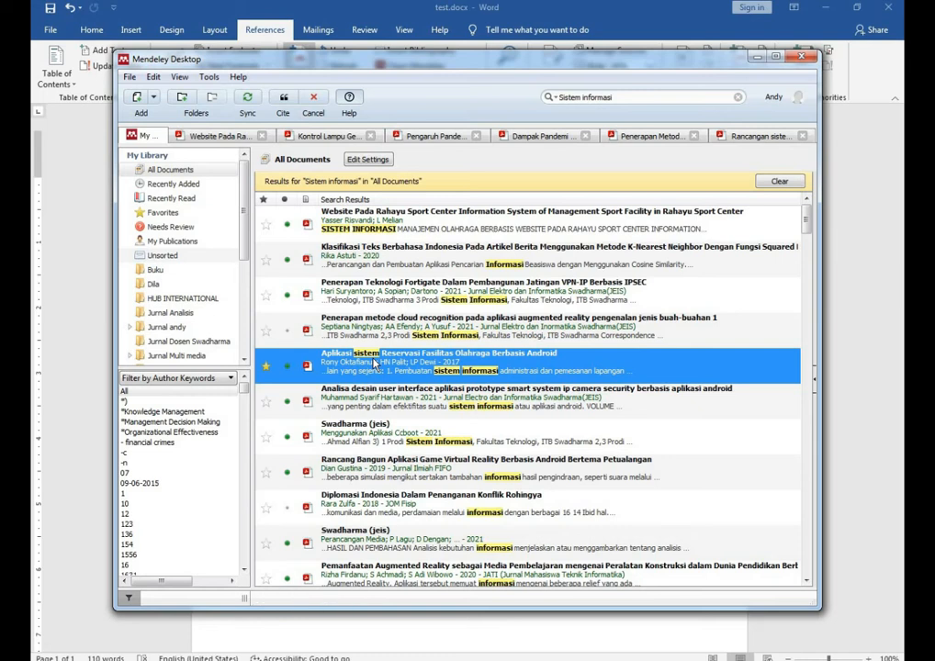
double_click(374, 364)
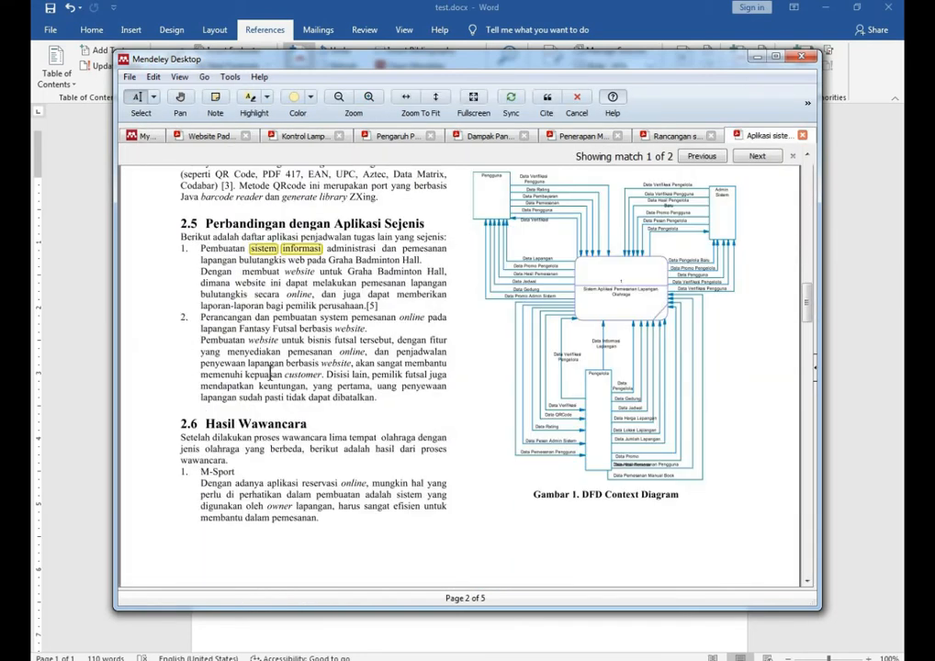
scroll(270, 375, down, 10)
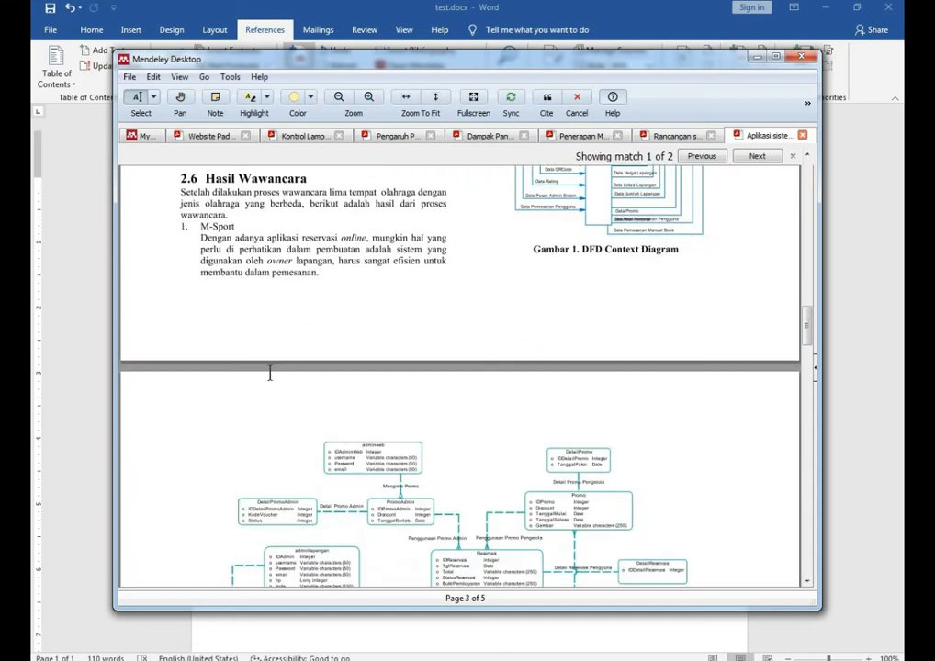
scroll(269, 375, down, 5)
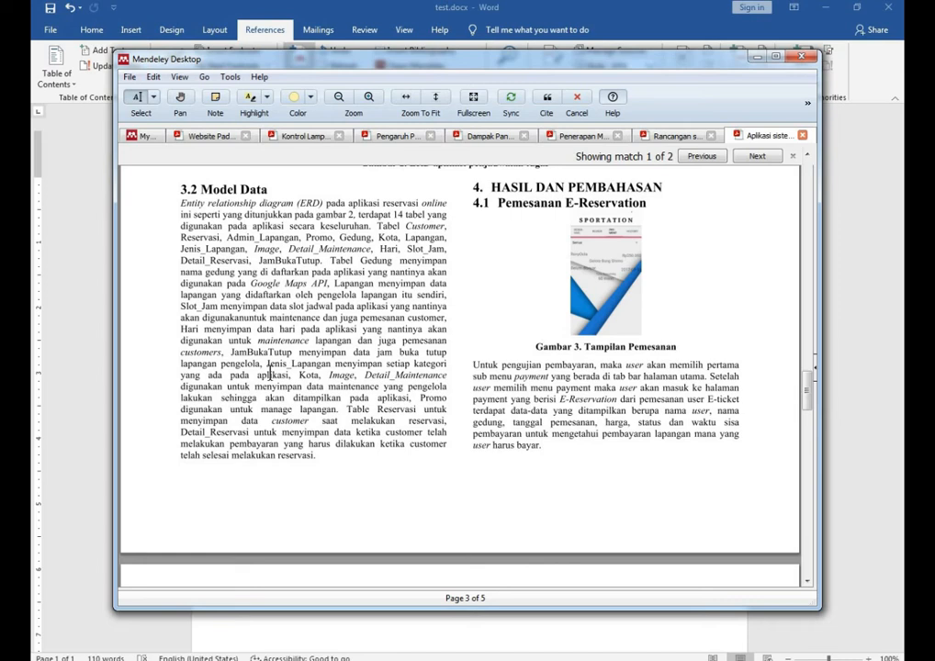
scroll(269, 375, up, 18)
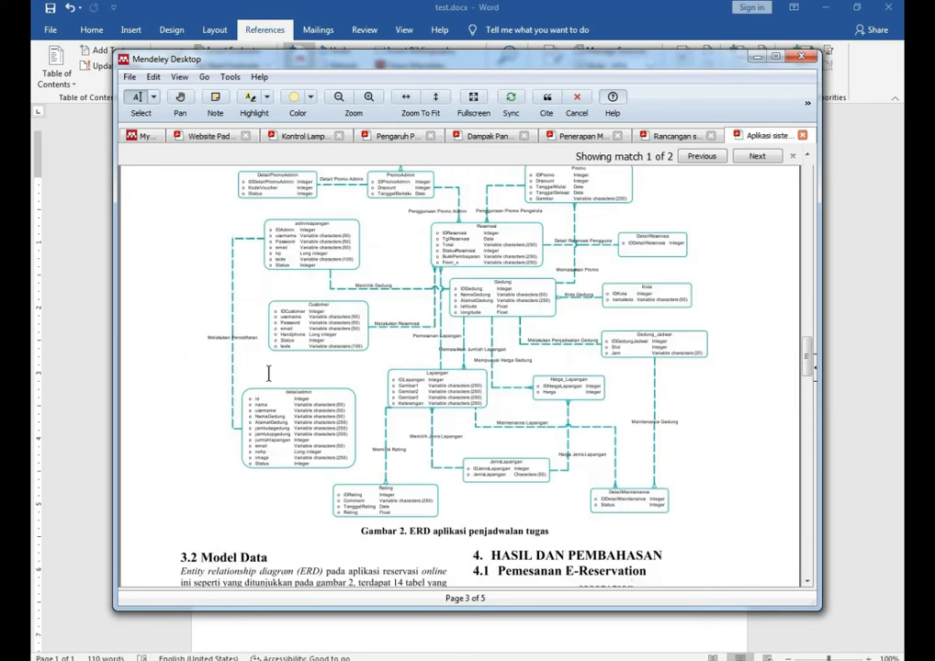
scroll(269, 375, up, 3)
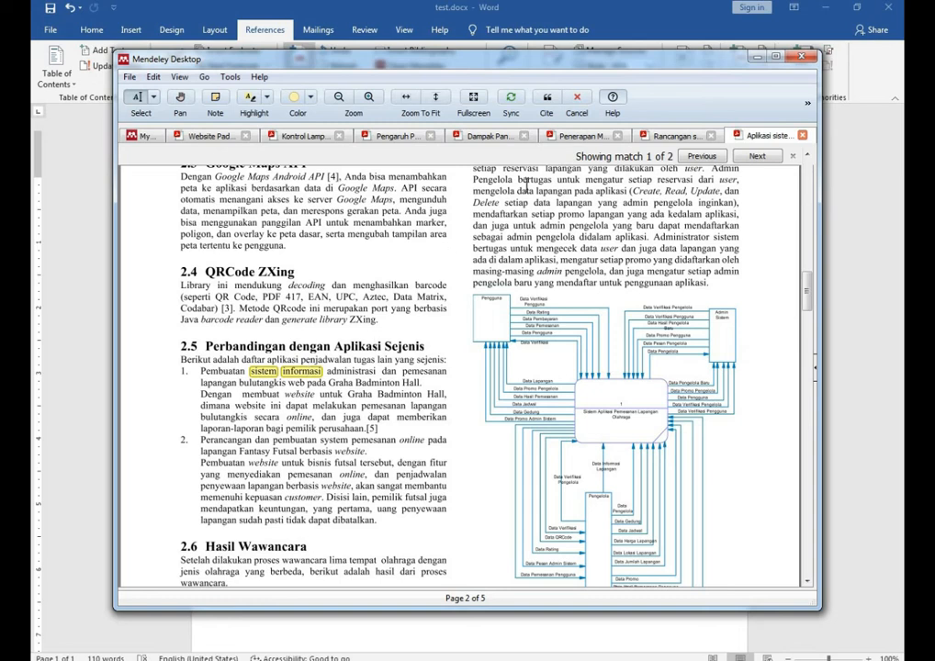
click(547, 98)
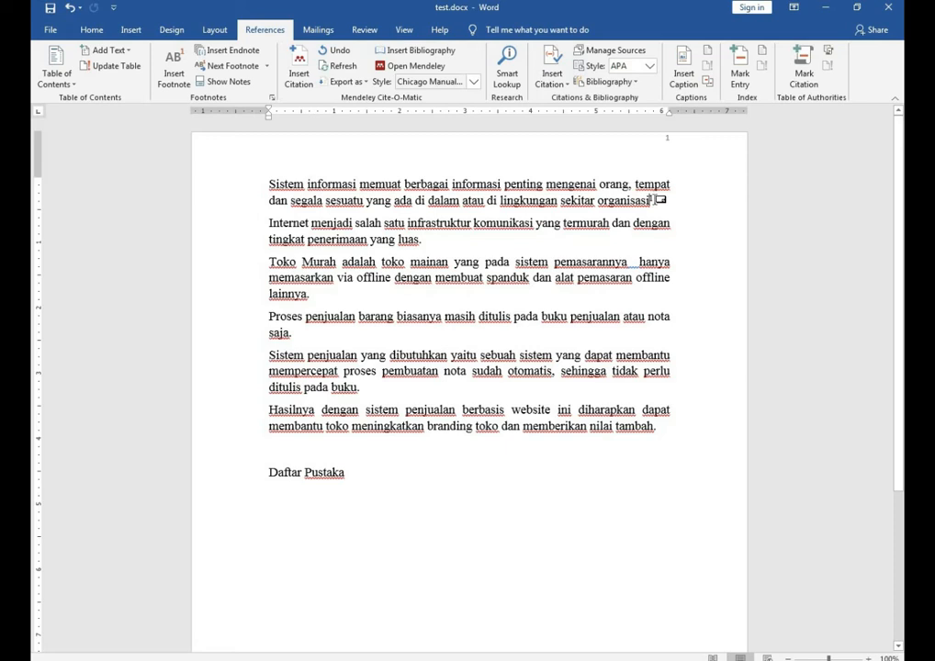
mouse_move(653, 201)
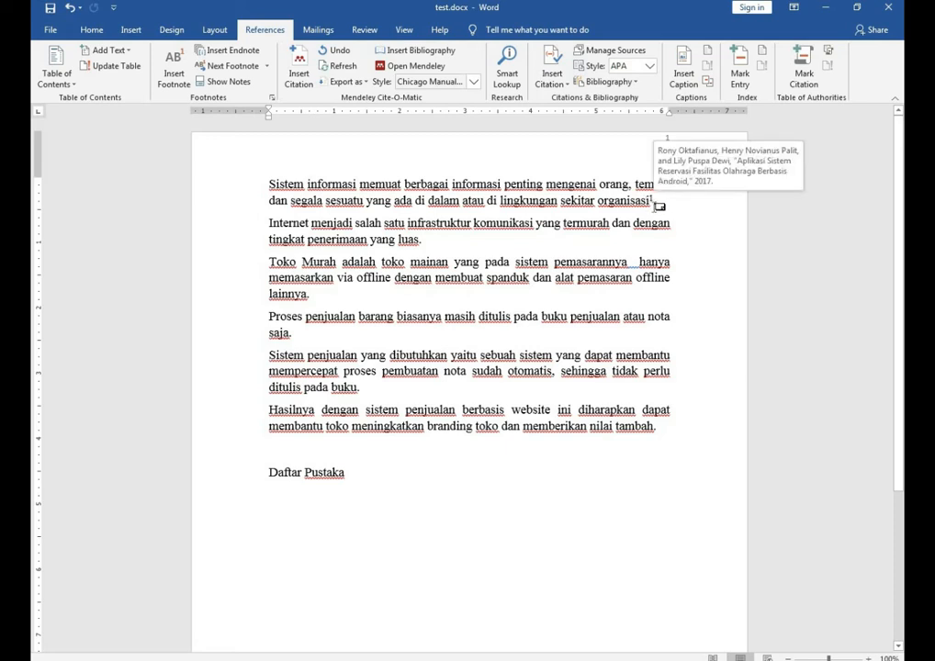
- Change the Mendeley citation style of the document to Harvard reference format 1 (deprecated)
click(472, 83)
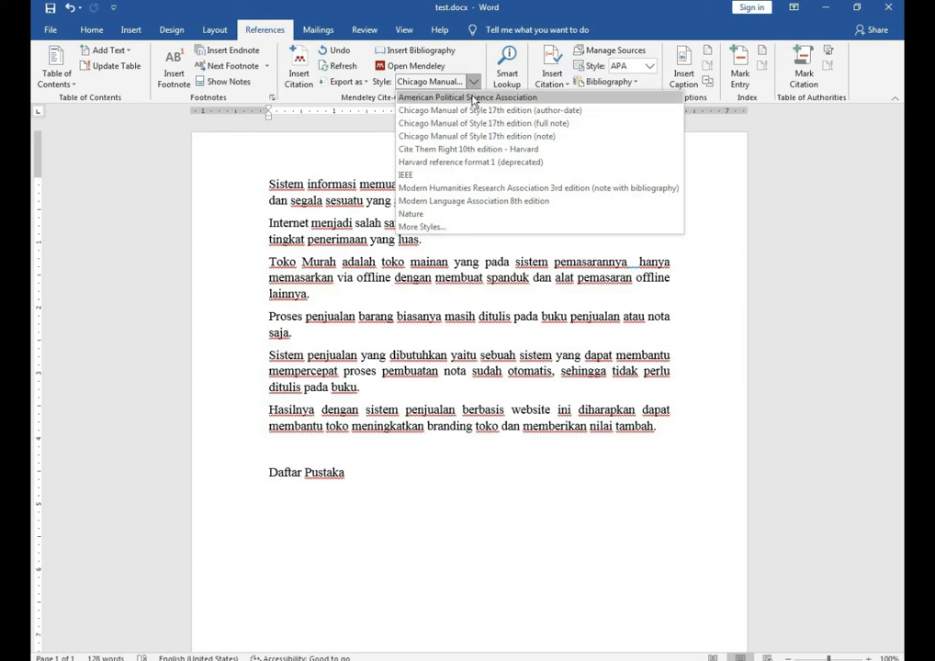
click(469, 163)
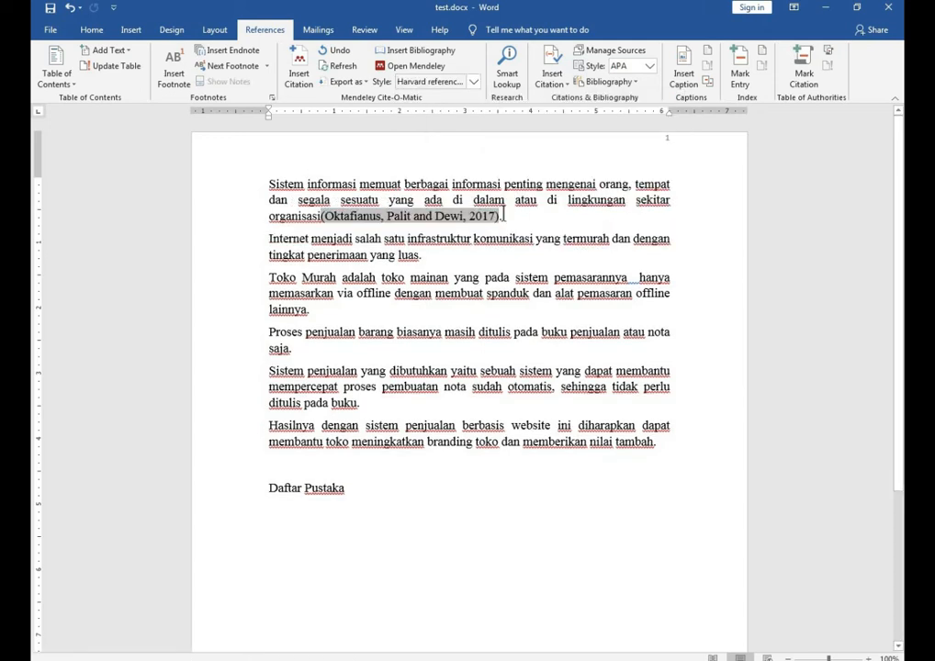
click(524, 217)
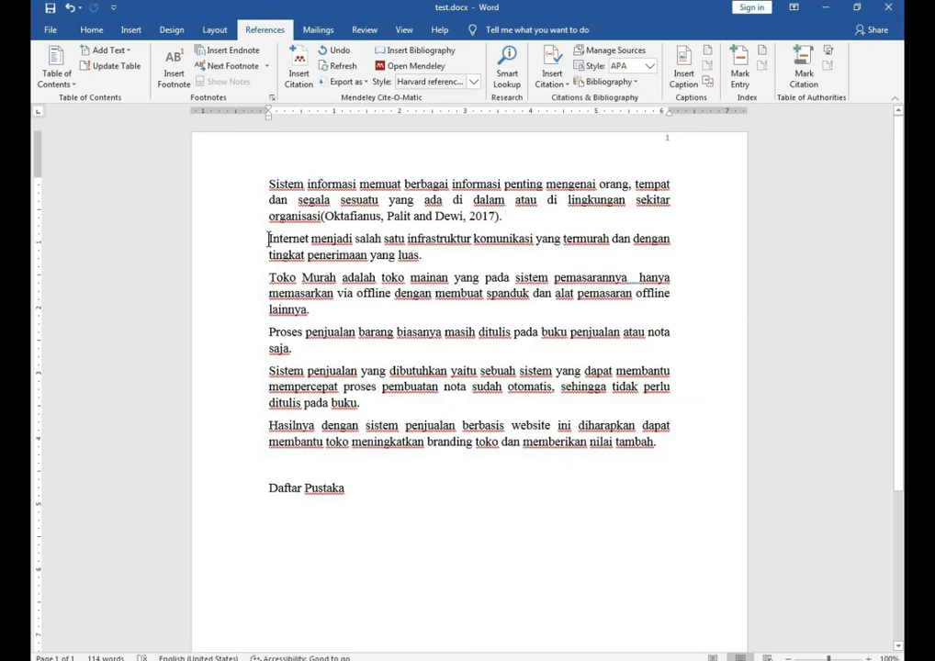
- Copy "Internet" from the second paragraph and start a Mendeley citation before that paragraph's final period, going to Mendeley to choose the source
drag(268, 239, 298, 244)
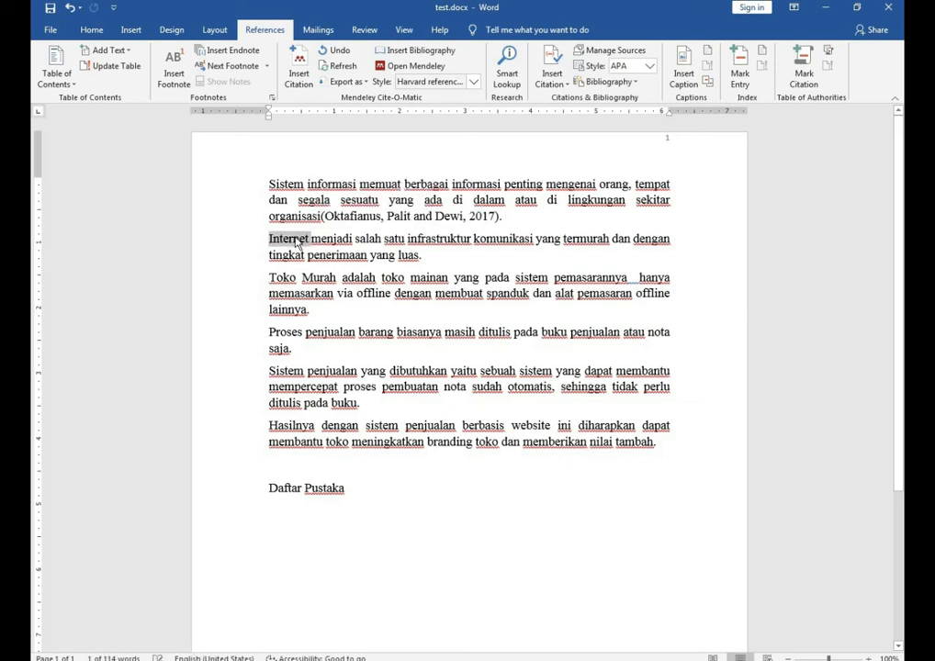
right_click(298, 244)
click(322, 261)
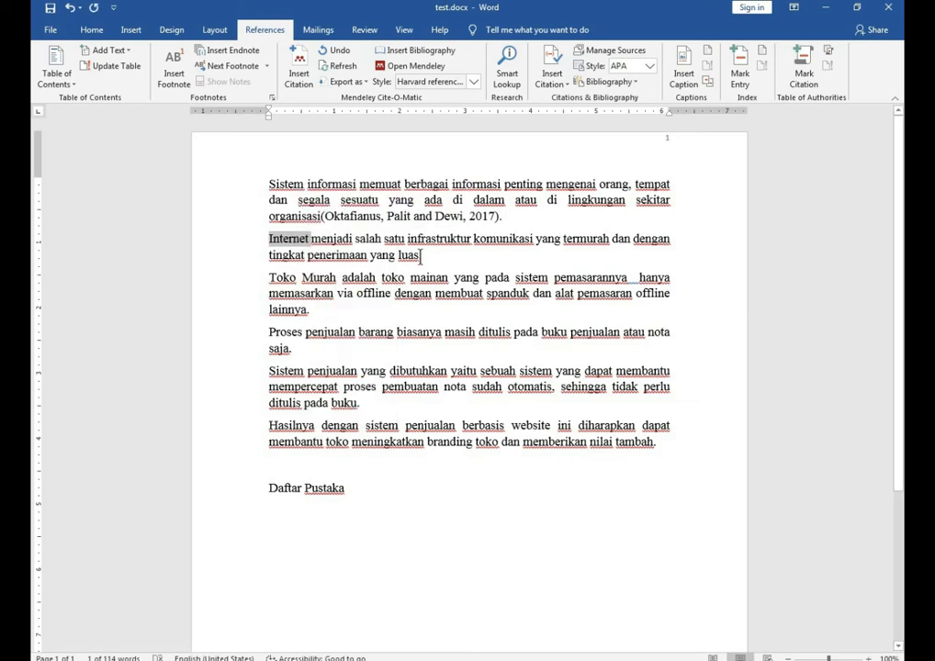
click(419, 257)
click(299, 69)
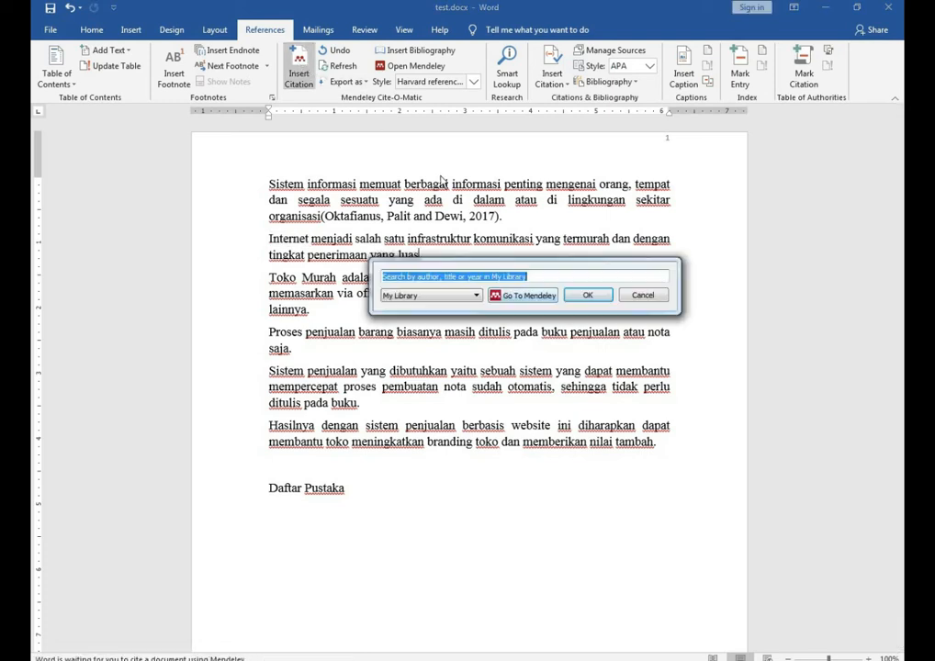
click(532, 296)
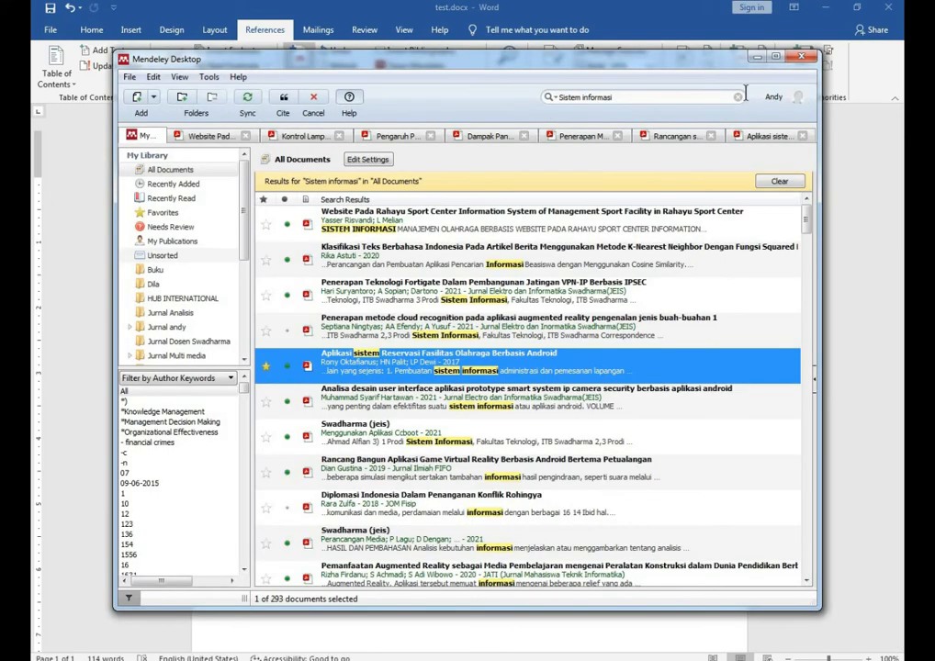
- Search the library for "Internet" and cite "Penerapan Teknologi Fortigate Dalam Pembangunan Jatingan VPN-IP Berbasis IPSEC" in the second paragraph
click(738, 98)
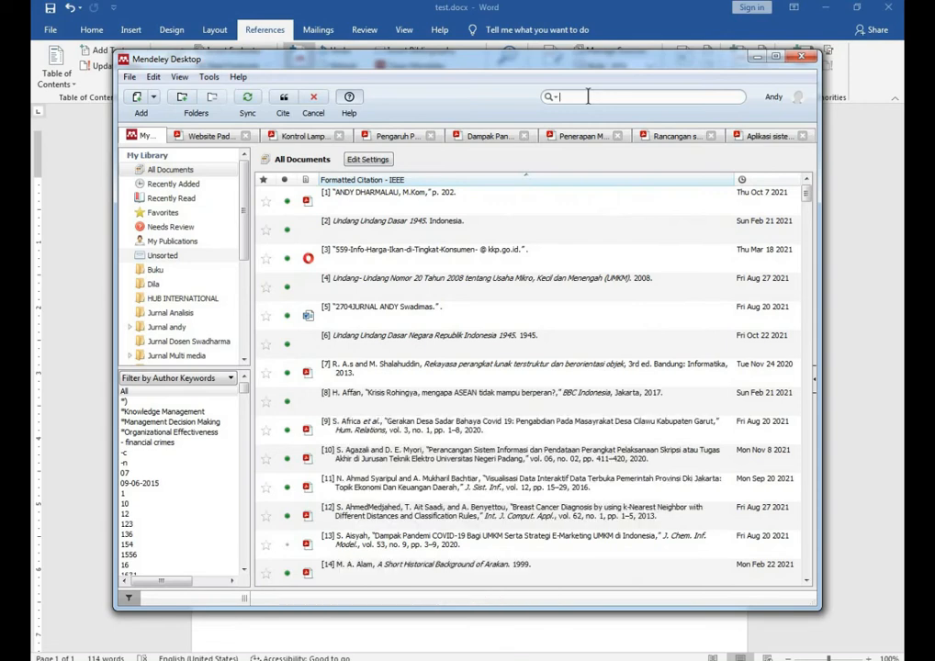
key(ctrl+v)
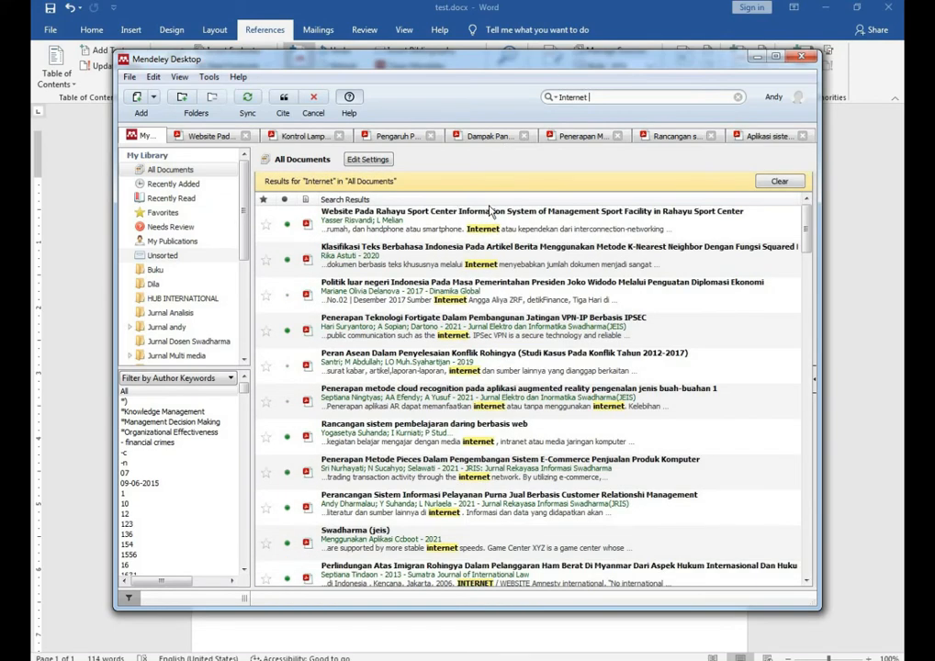
click(364, 324)
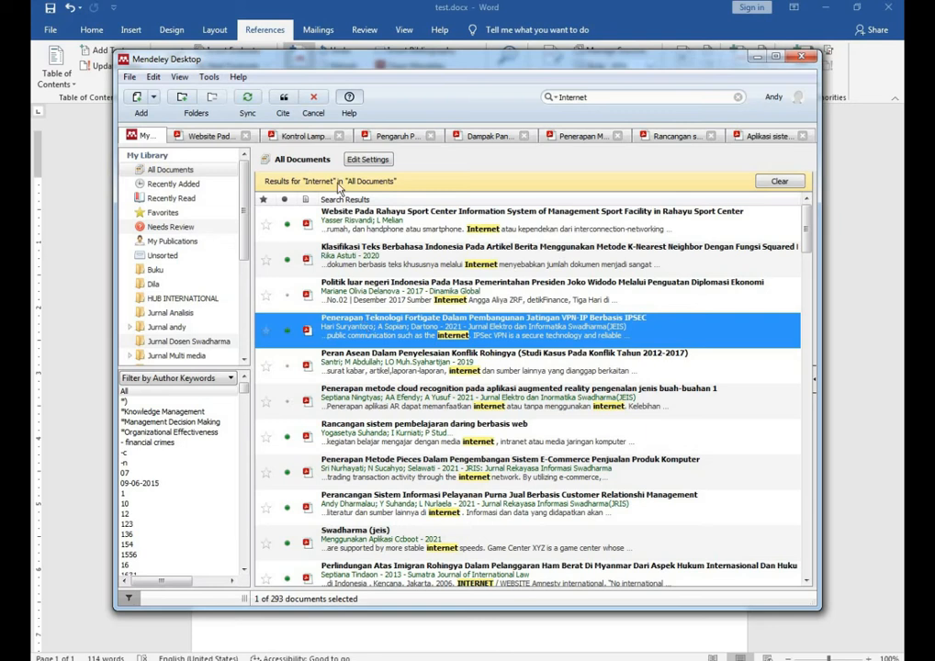
click(283, 99)
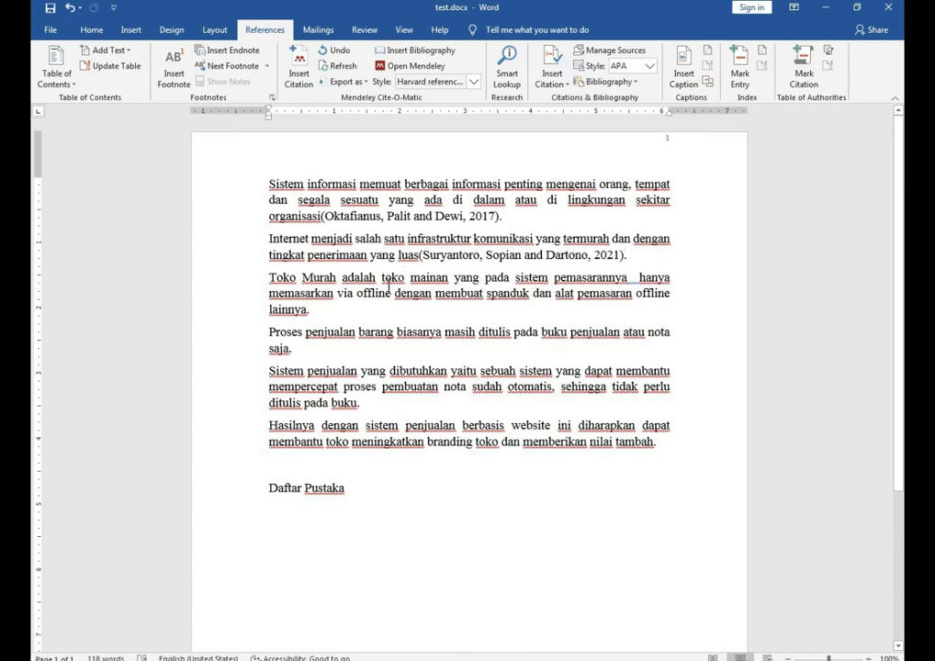
- Copy the phrase "sistem pemasarannya" from the third paragraph
drag(515, 275, 607, 277)
right_click(593, 280)
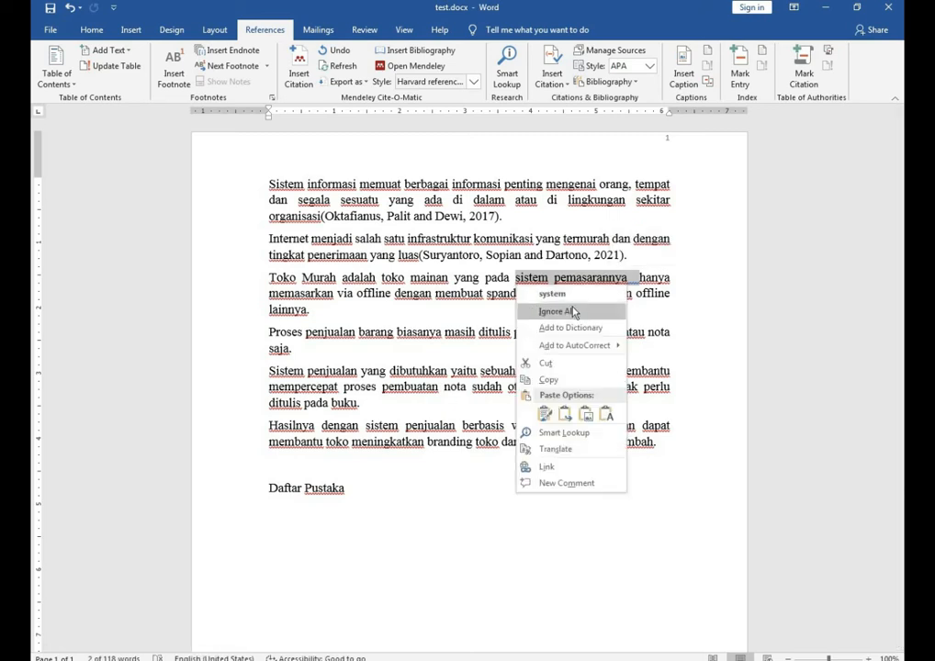
click(548, 379)
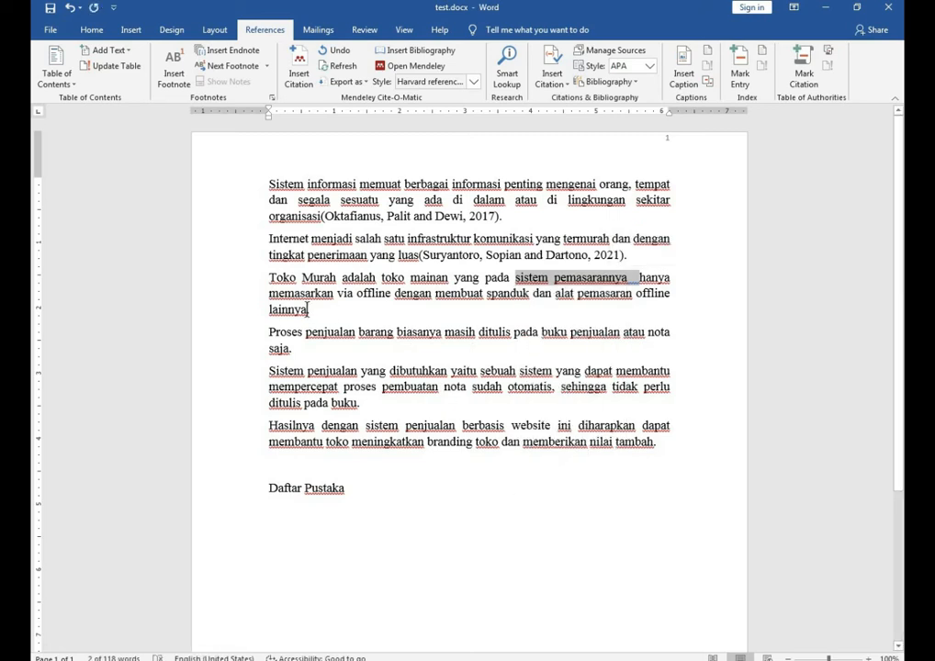
- Search the library for "sistem pemasarannya" and cite "Coronanomics : Strategi Revitalisasi UMKM Menggunakan Teknologi Digital di Tengah Pandemi Covid-19" before the third paragraph's final period
click(307, 309)
click(299, 71)
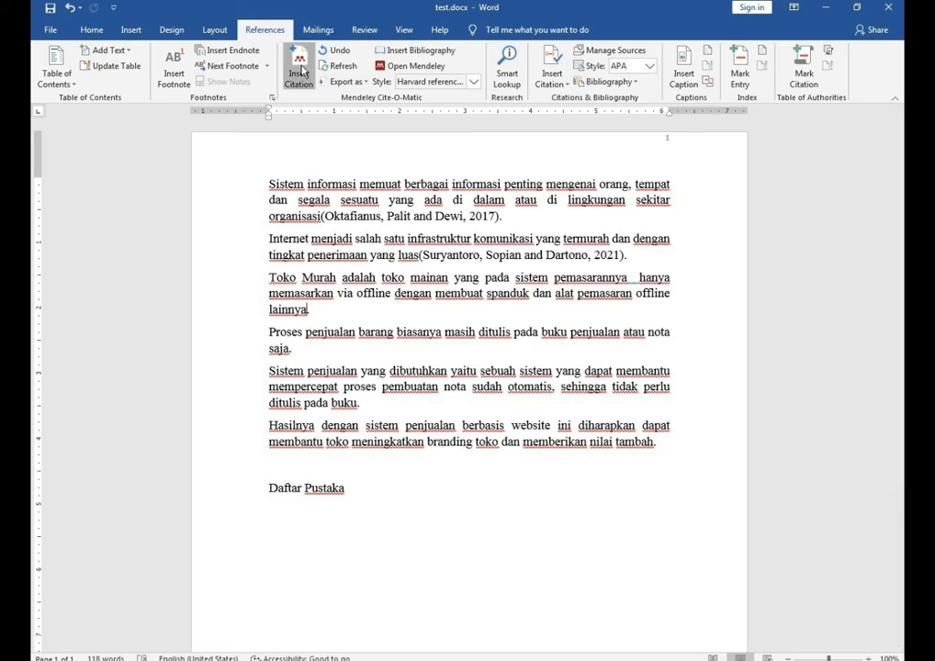
click(416, 350)
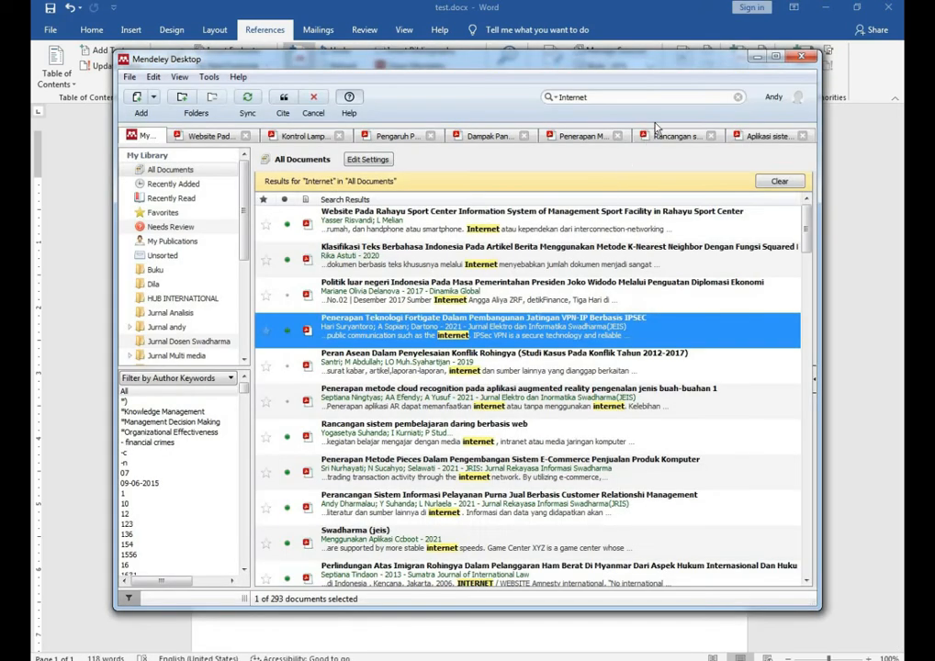
click(737, 97)
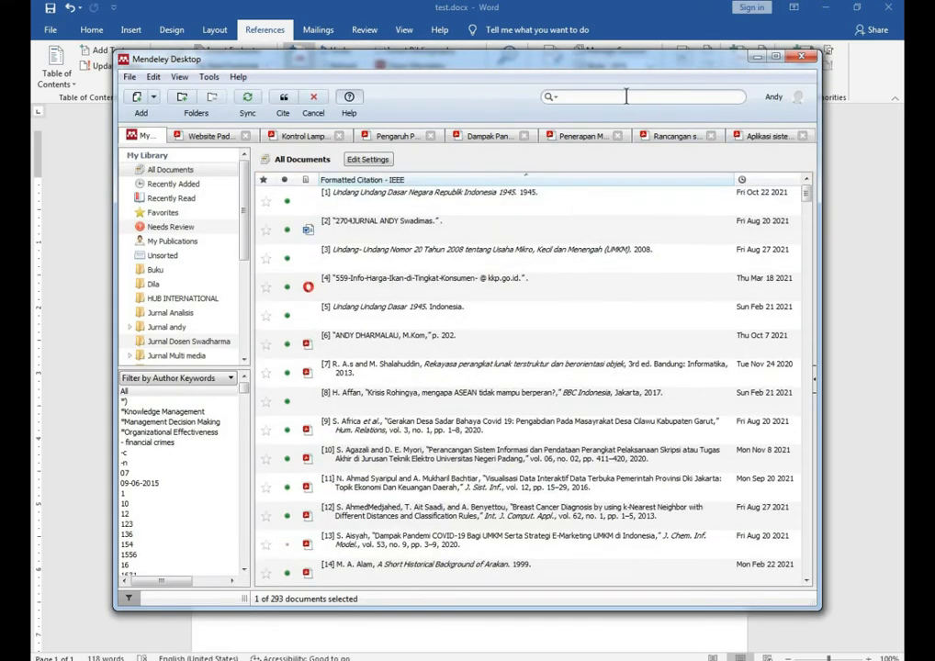
key(ctrl+v)
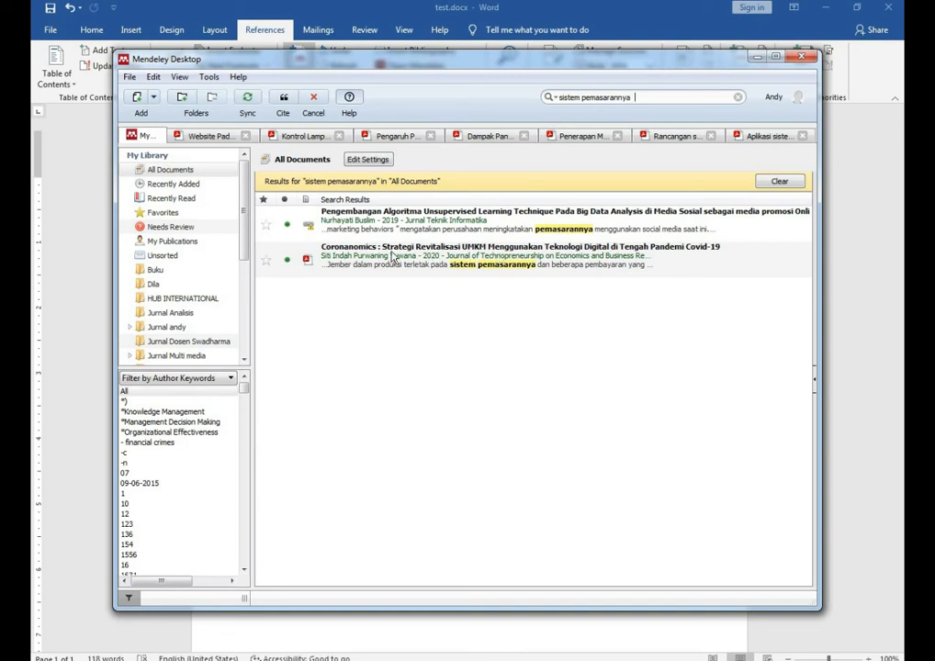
click(481, 257)
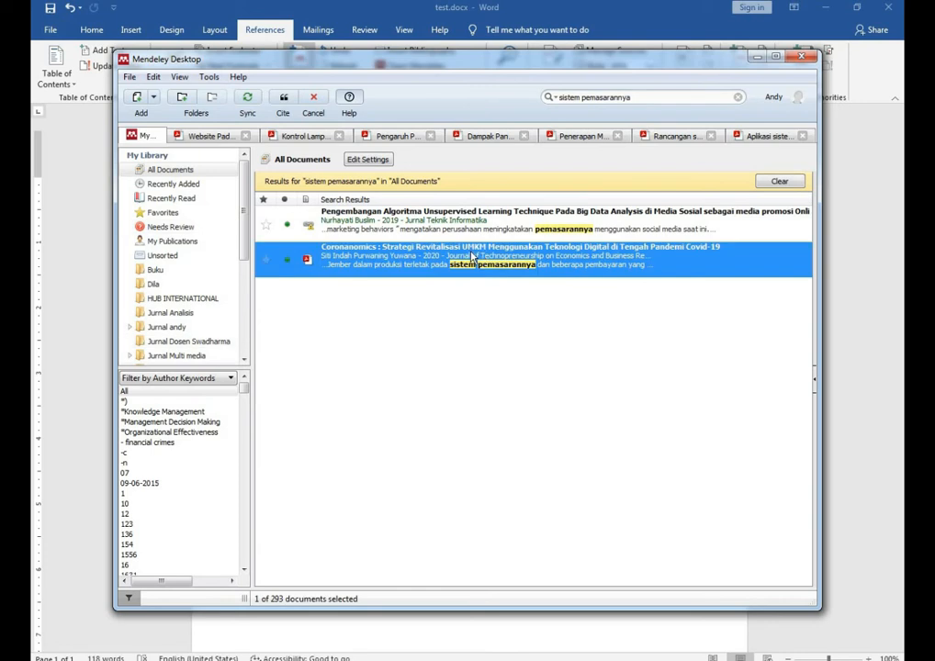
click(285, 102)
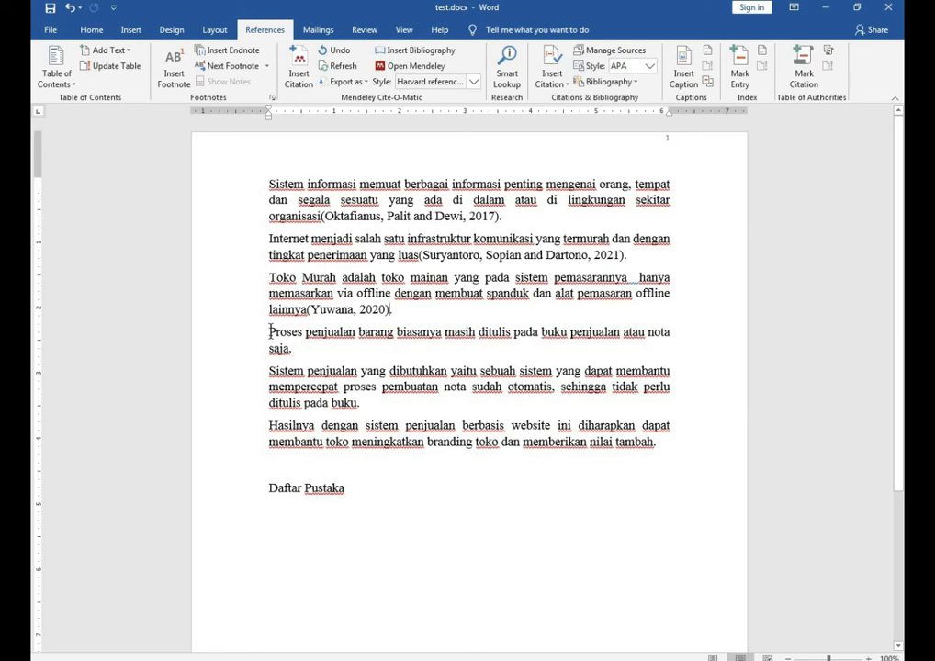
- Copy "Proses penjualan" from the fourth paragraph and start a Mendeley citation before that paragraph's final period, going to Mendeley to choose the source
drag(270, 331, 314, 332)
right_click(338, 331)
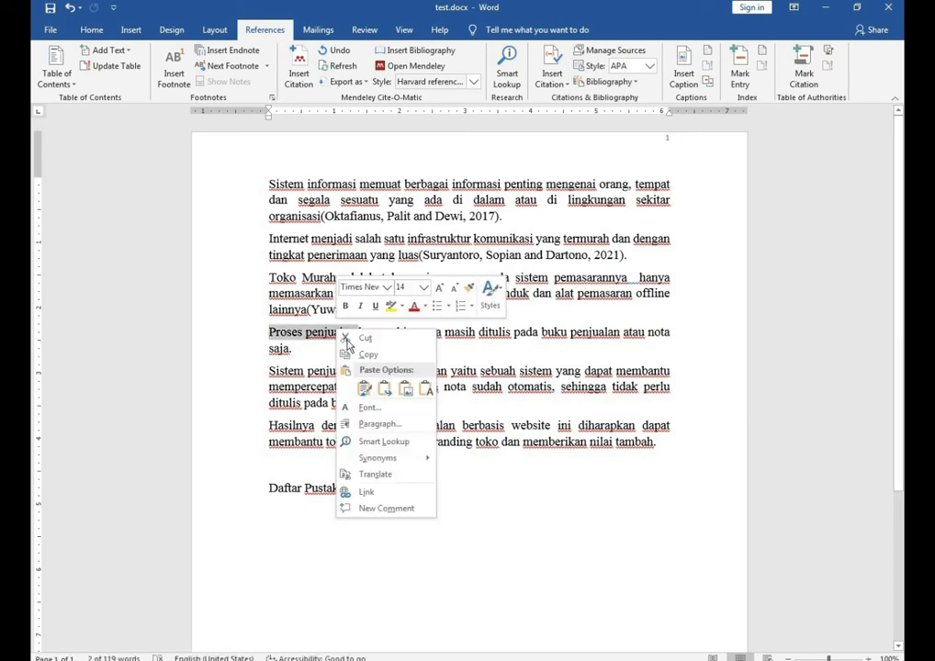
click(365, 355)
click(292, 349)
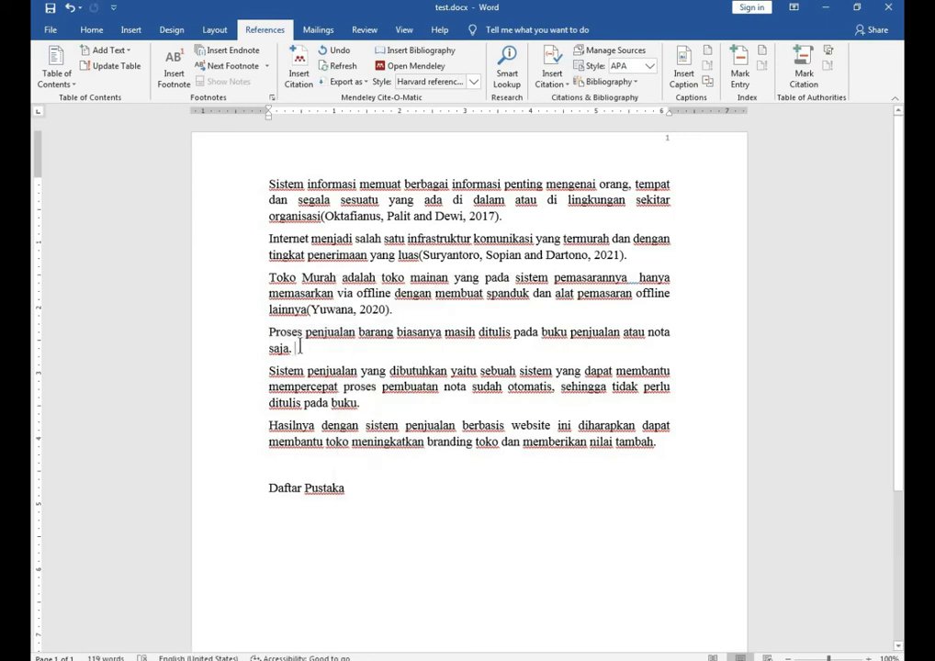
click(307, 71)
click(400, 389)
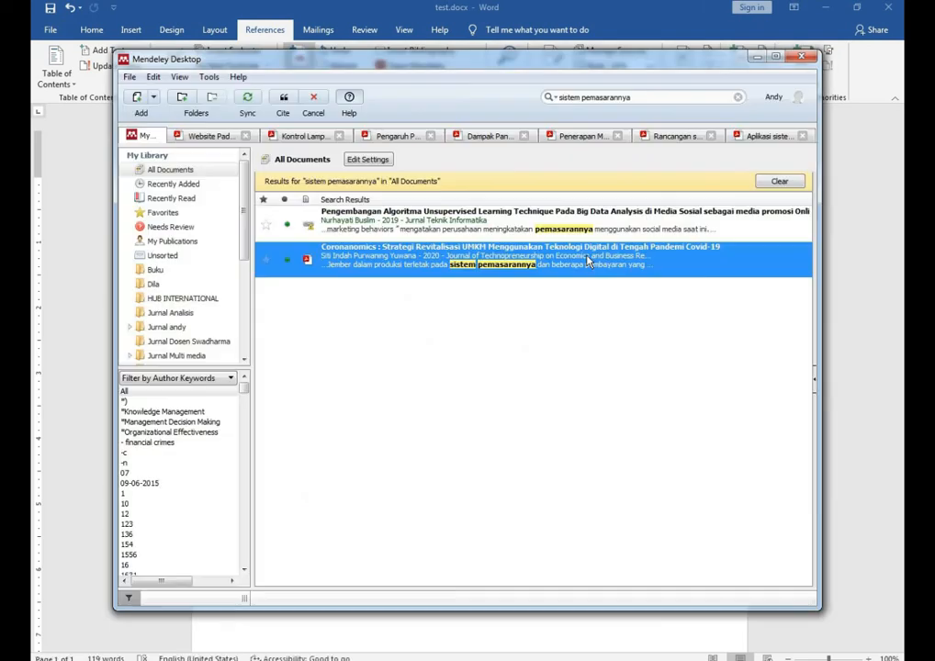
- Search the library for "Proses penjualan" and cite "Perancangan Sistem Informasi Pelayanan Purna Jual Berbasis Customer Relationshi Management" in the fourth paragraph
click(629, 96)
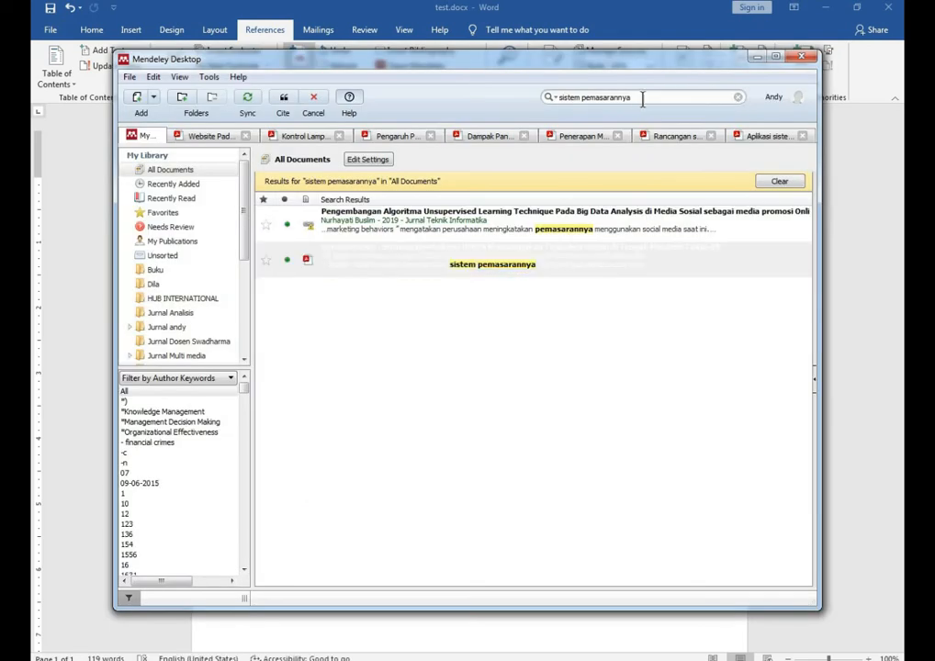
drag(646, 99, 540, 114)
text(Proses penjualan)
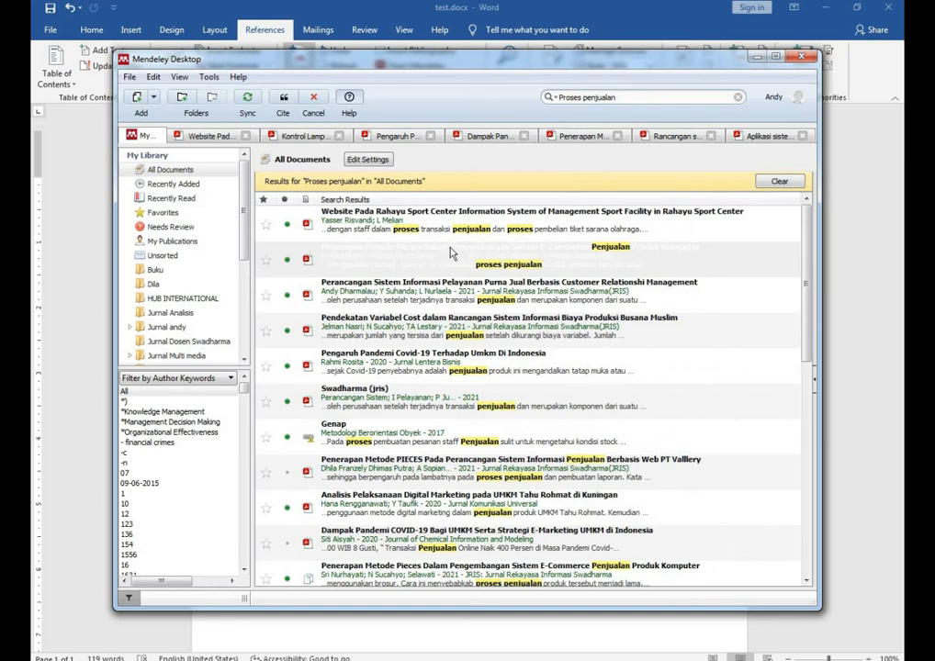
click(404, 292)
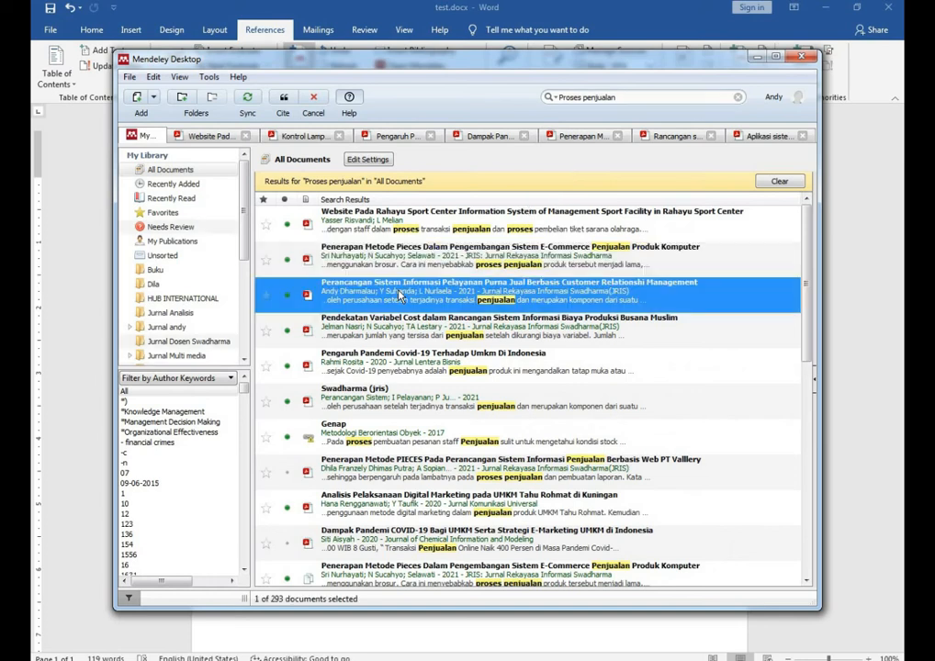
click(291, 102)
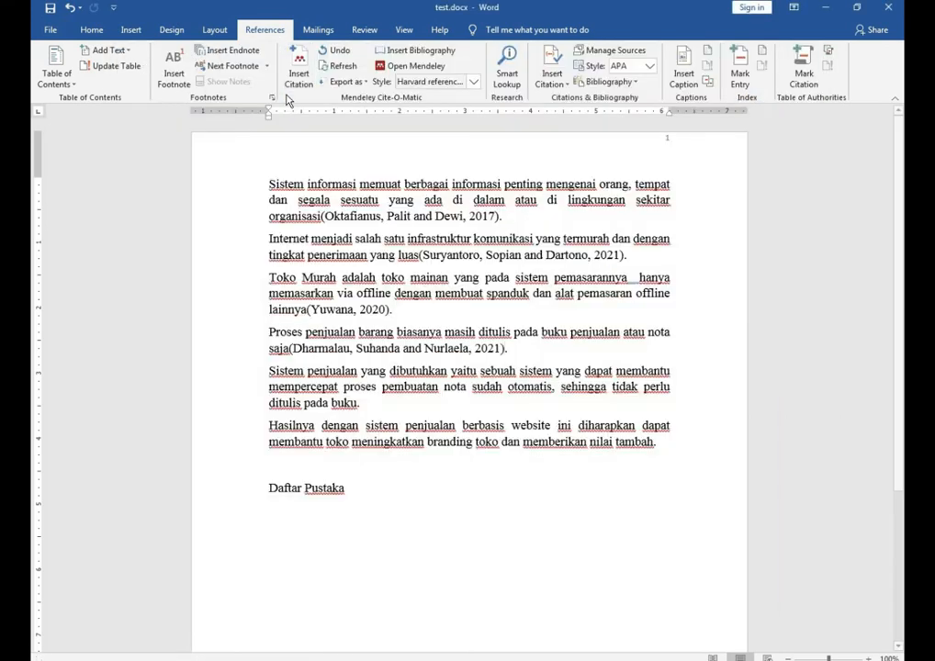
- Cite "Pengaruh Pandemi Covid-19 Terhadap Umkm Di Indonesia" from the Mendeley library before the fifth paragraph's final period
click(377, 408)
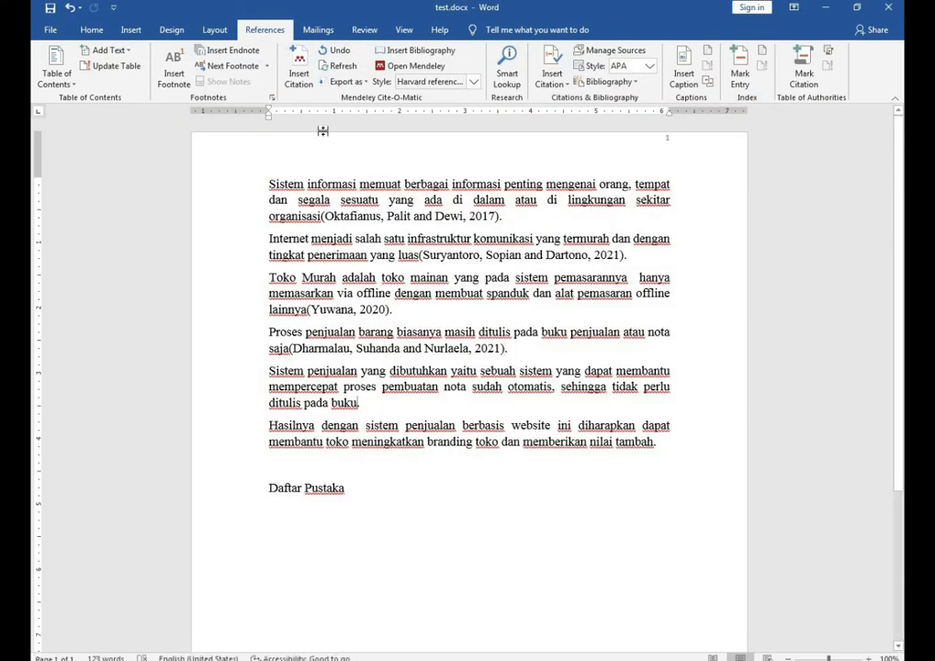
click(298, 71)
click(446, 443)
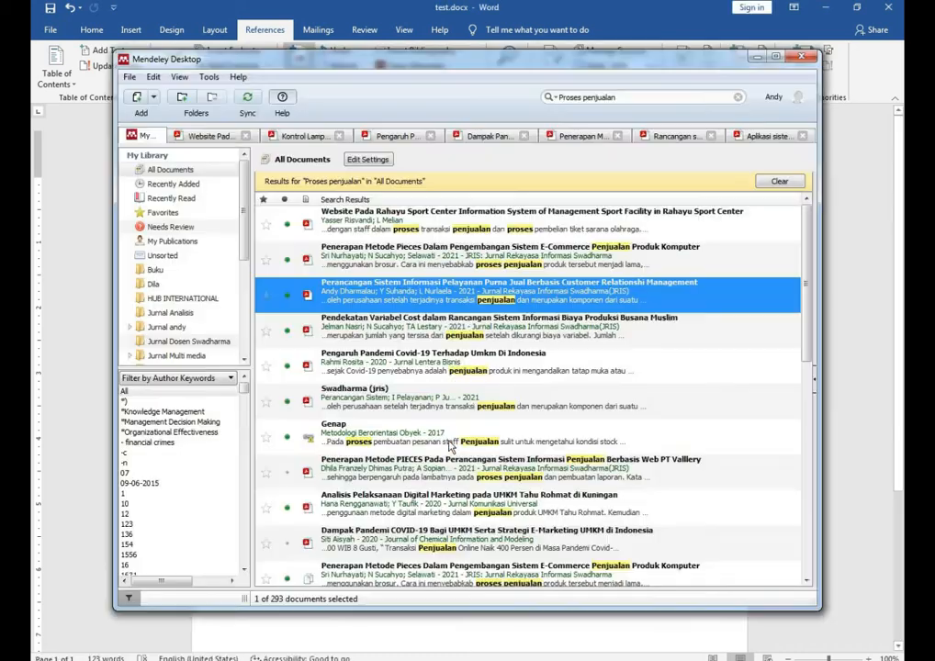
click(384, 365)
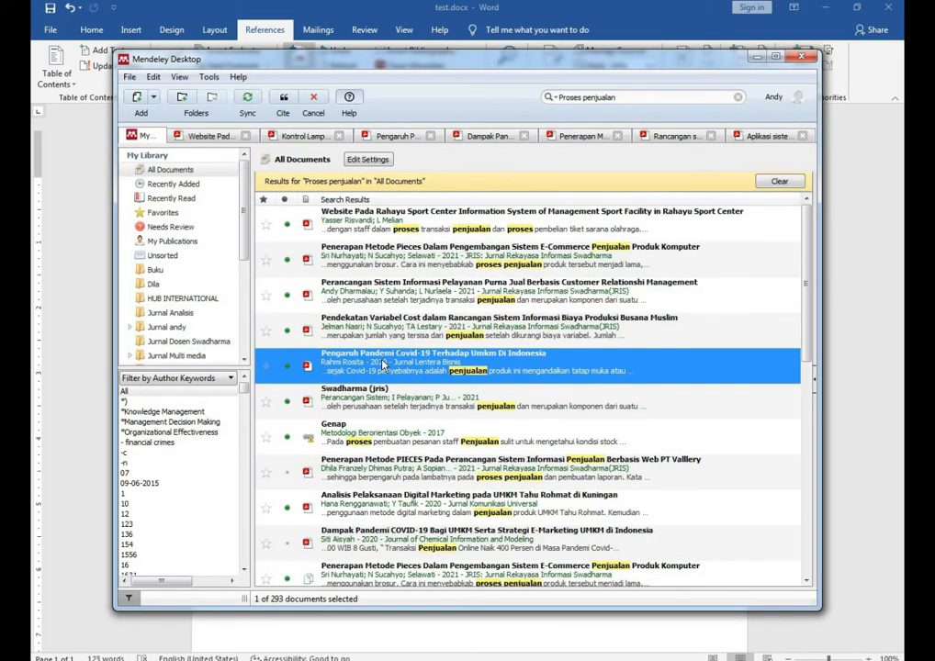
click(283, 98)
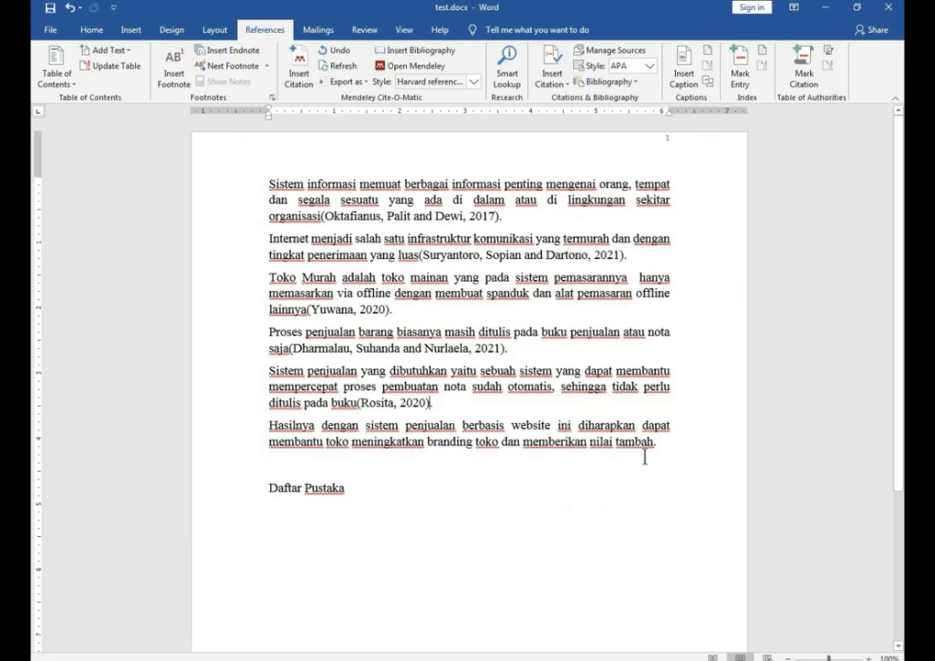
- Cite "Penerapan Metode PIECES Pada Perancangan Sistem Informasi Penjualan Berbasis Web PT Valllery" from the Mendeley library before the last paragraph's final period
click(298, 69)
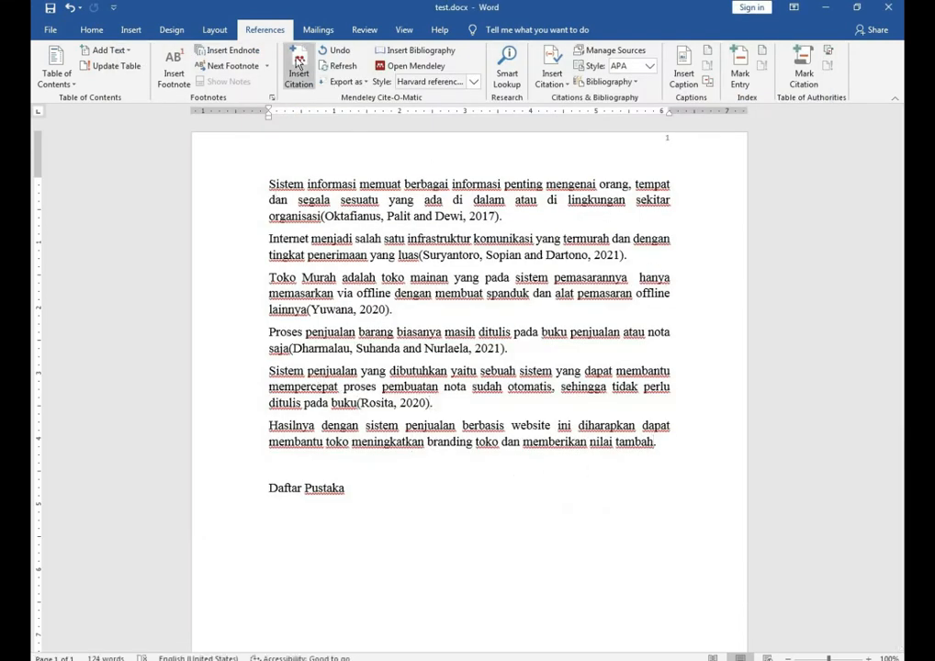
click(726, 482)
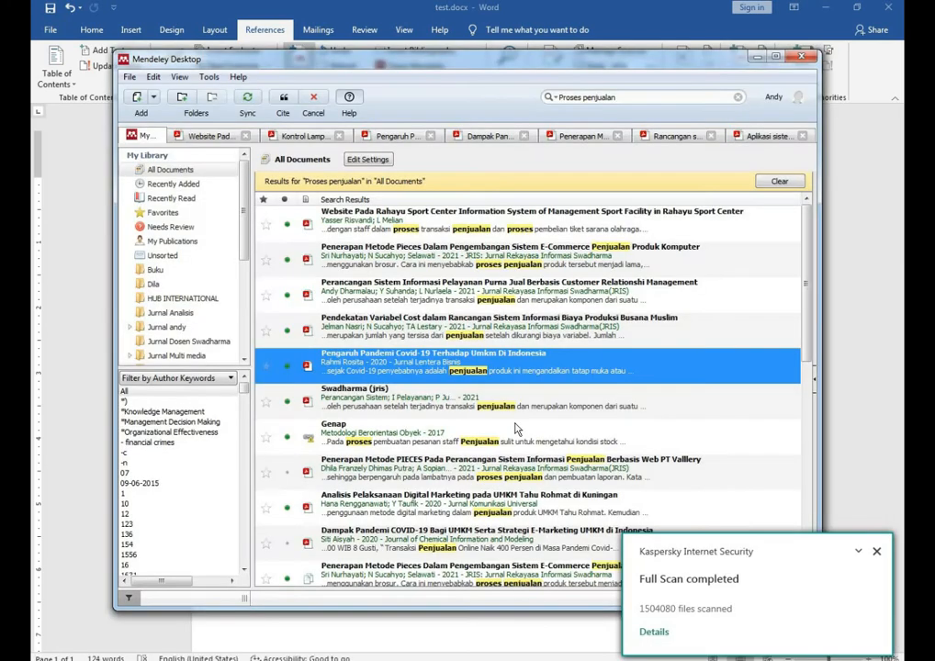
click(389, 472)
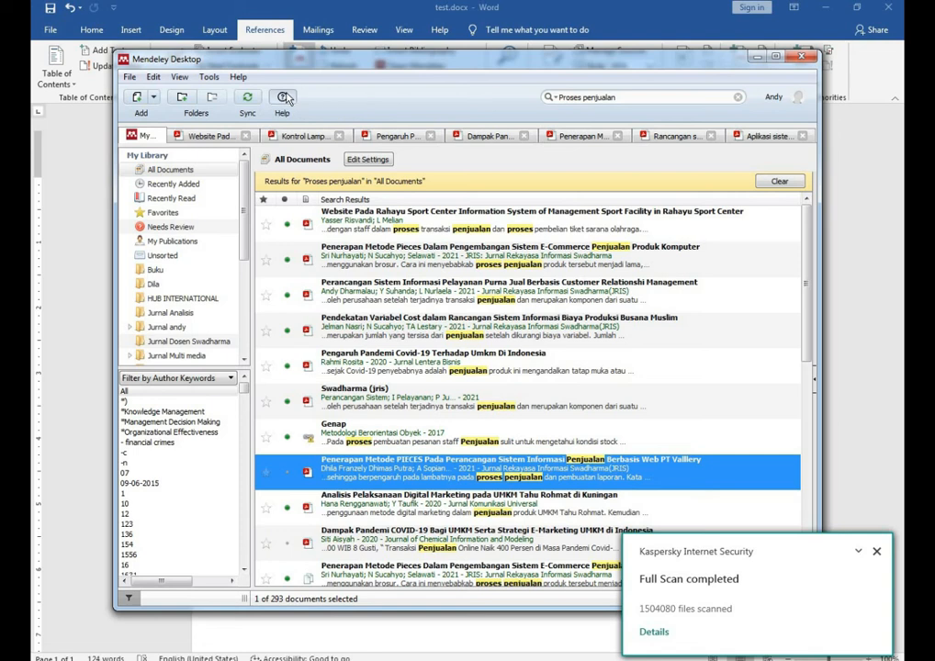
click(285, 97)
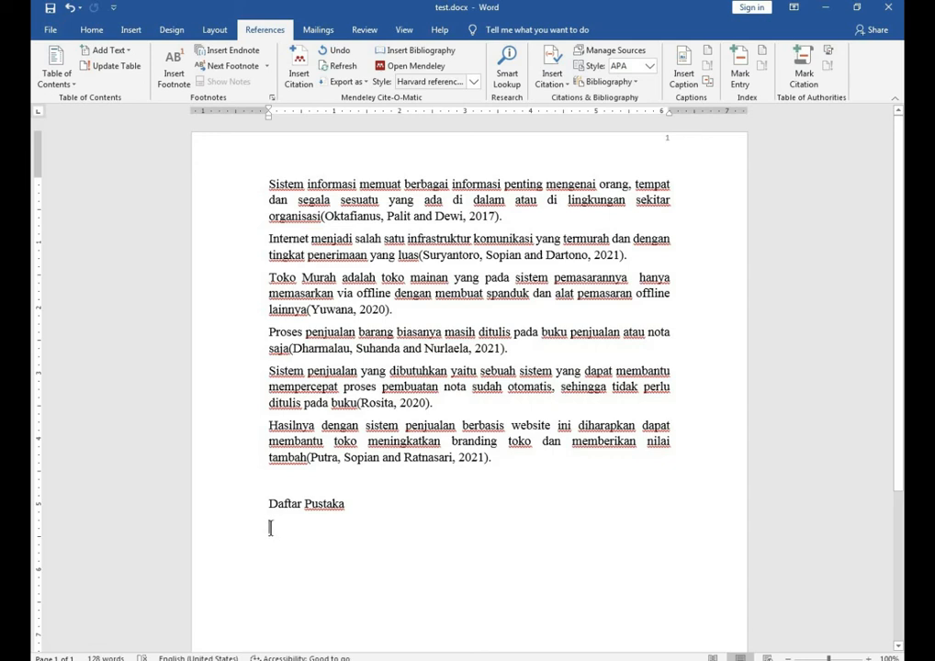
- Insert the Mendeley bibliography below the "Daftar Pustaka" heading and look through its entries
click(408, 53)
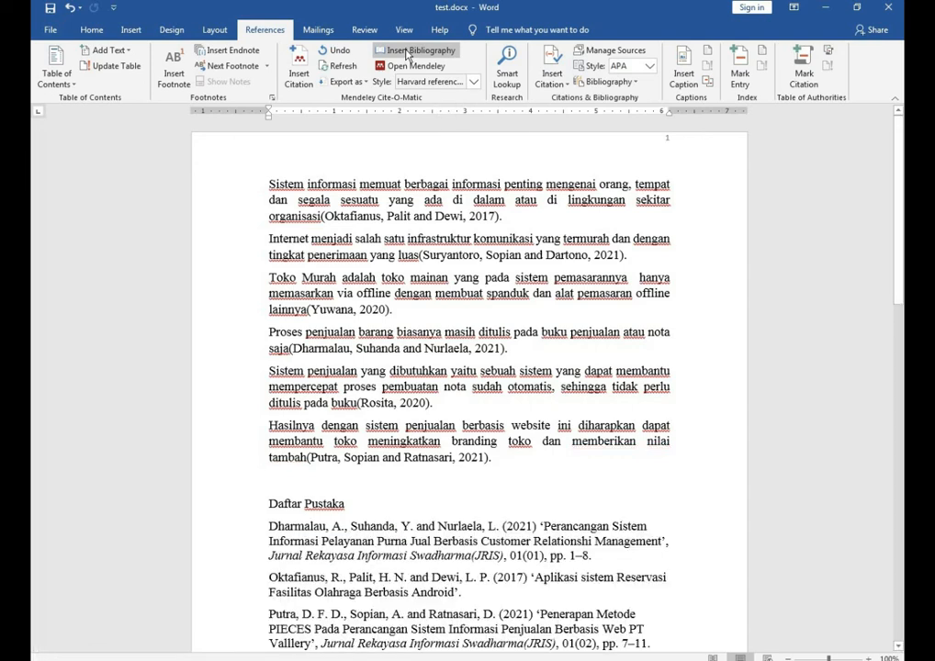
scroll(361, 195, down, 1)
scroll(361, 194, down, 3)
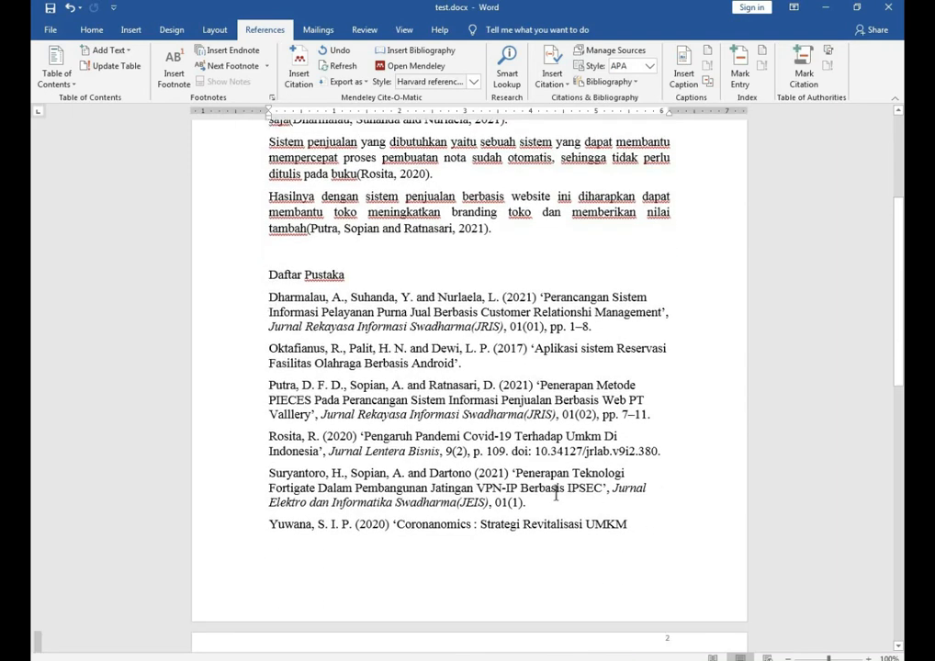
scroll(484, 459, down, 2)
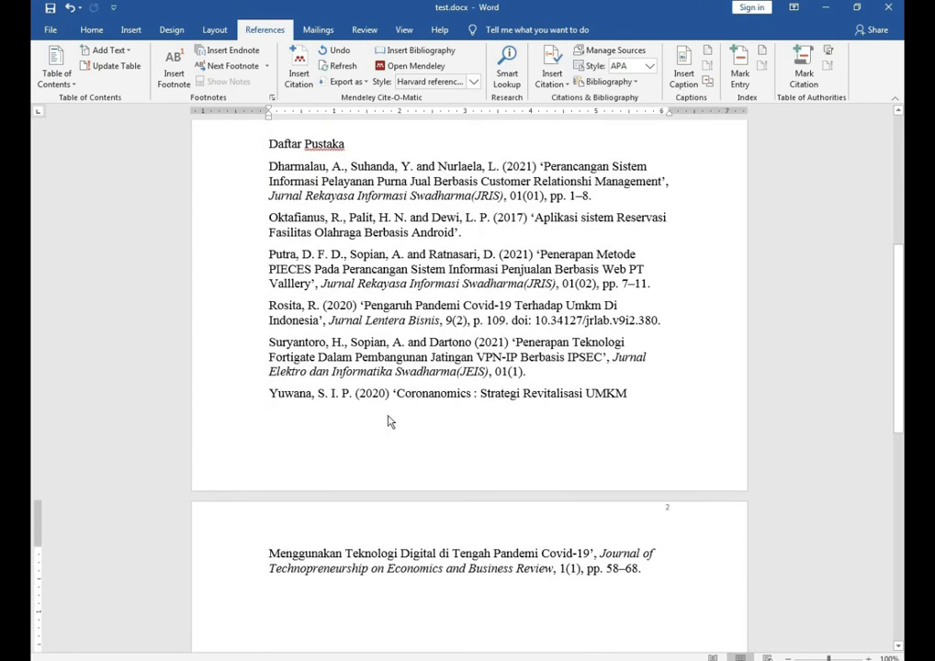
scroll(308, 330, up, 1)
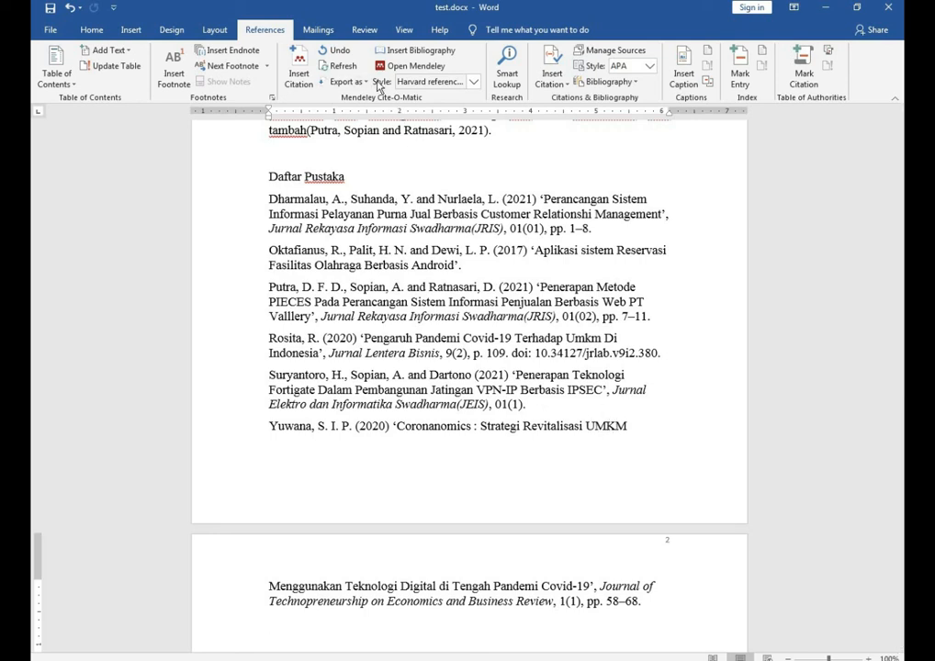
- Change the Mendeley citation style of the document to IEEE
click(472, 84)
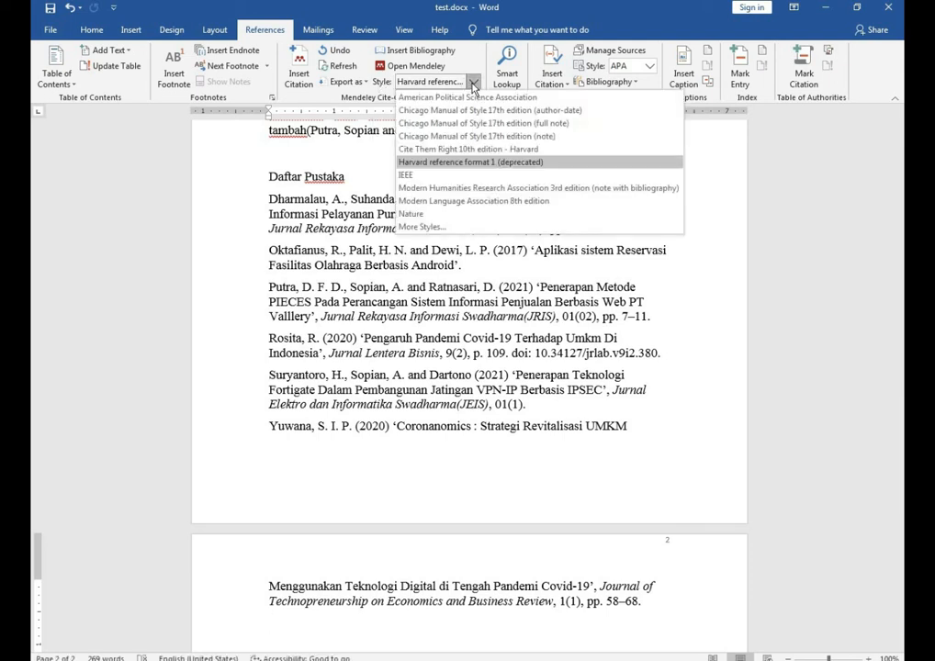
click(407, 176)
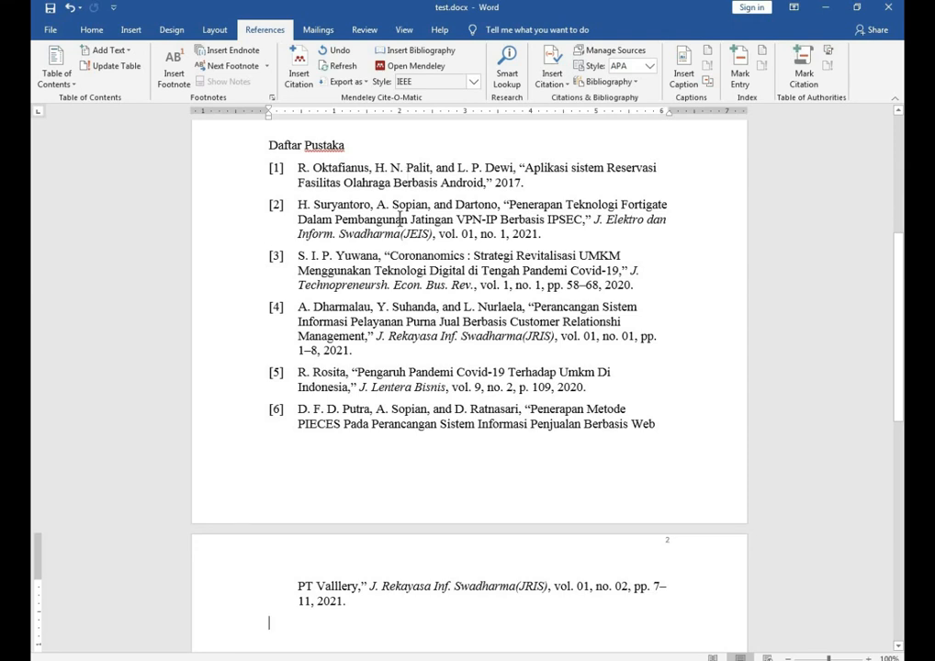
scroll(400, 219, up, 1)
- Change the Mendeley citation style of the document to American Political Science Association and look over the bibliography
click(473, 83)
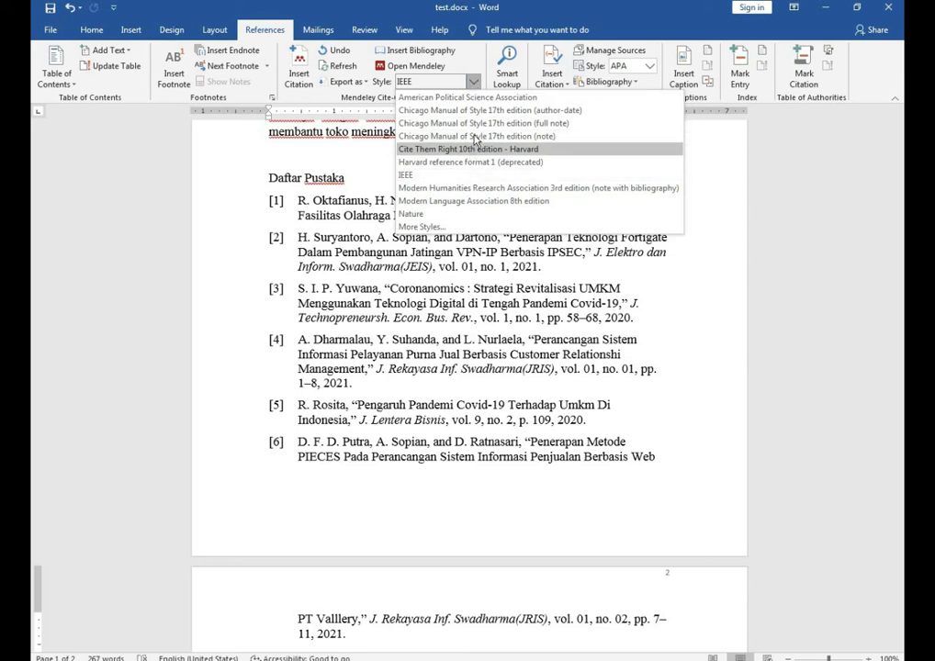
click(464, 97)
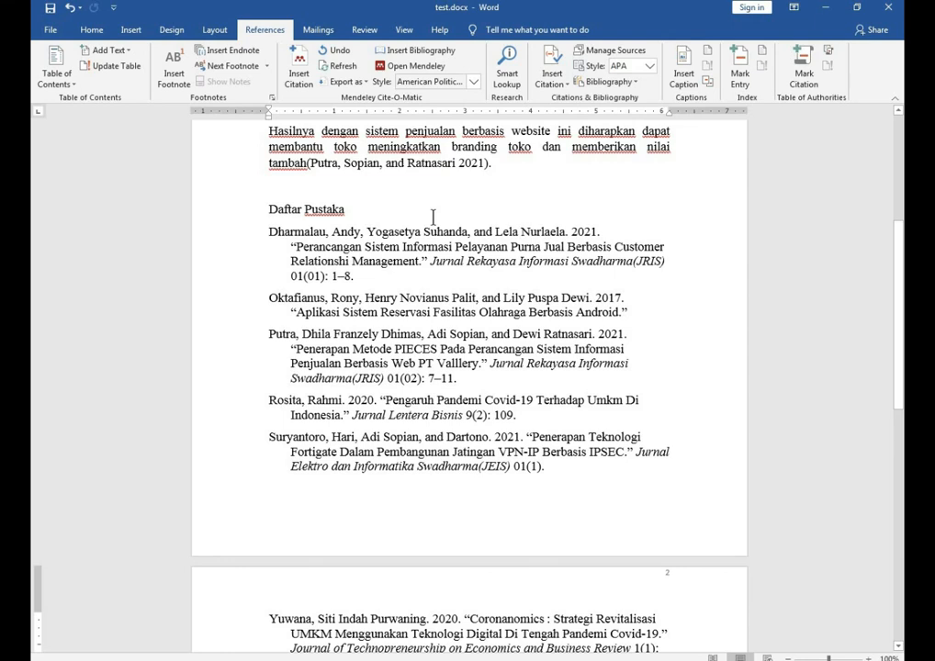
scroll(432, 217, down, 1)
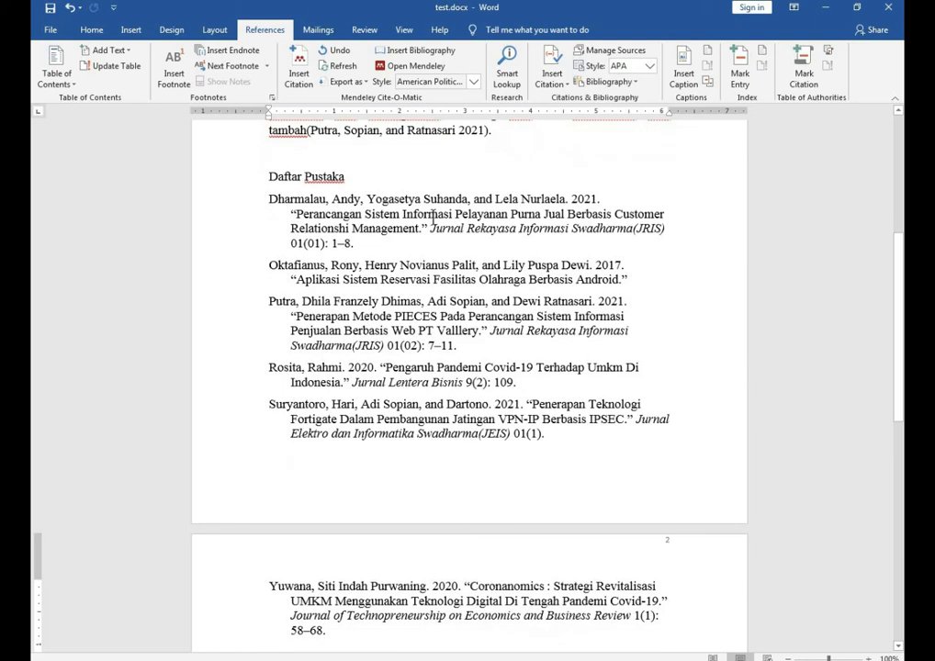